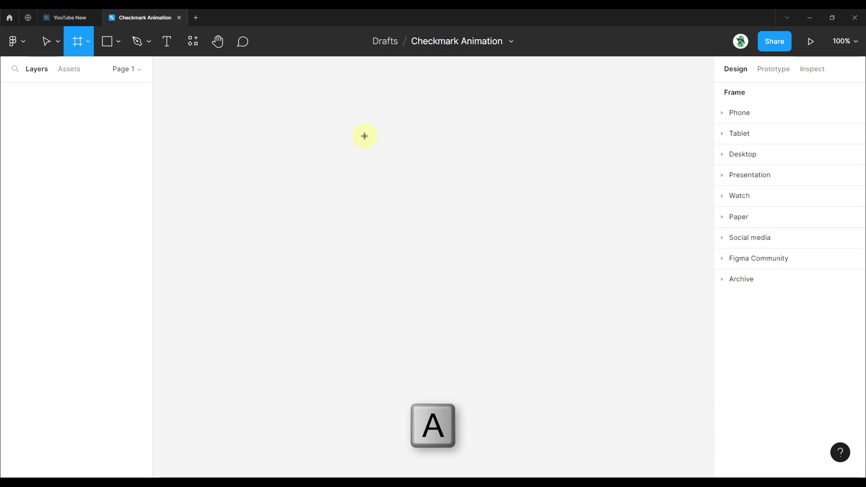
Step: Draw a square frame on the canvas and set its size to 512 × 512
key(shift)
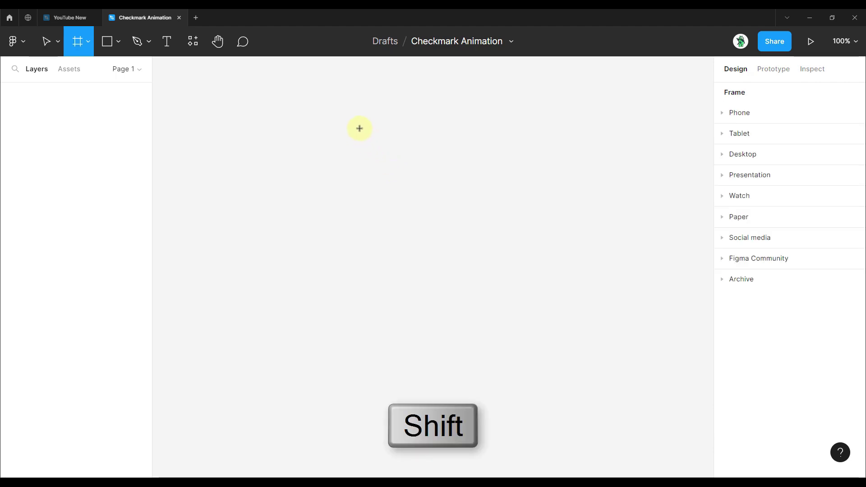
drag(360, 129, 521, 255)
click(749, 171)
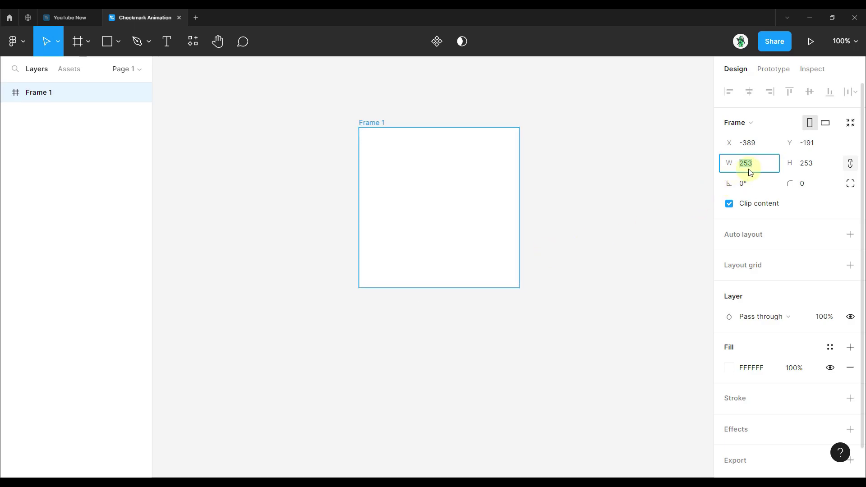
key(Return)
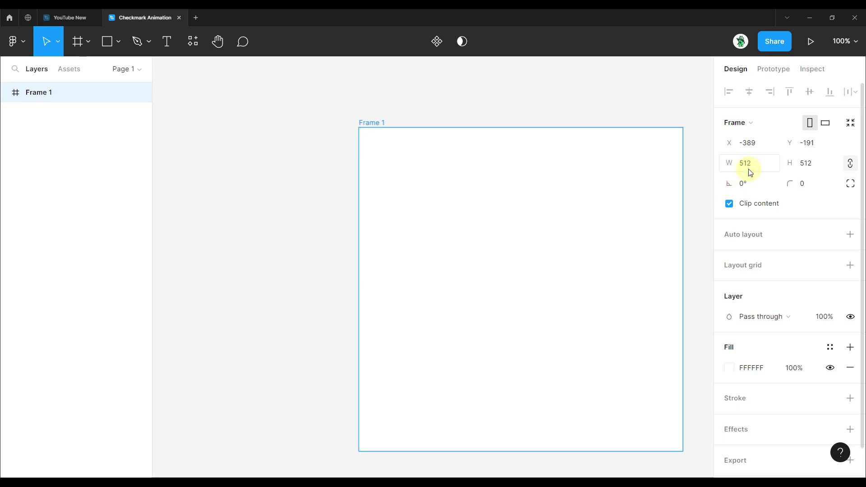
Step: Rename the square frame as 1
double_click(375, 124)
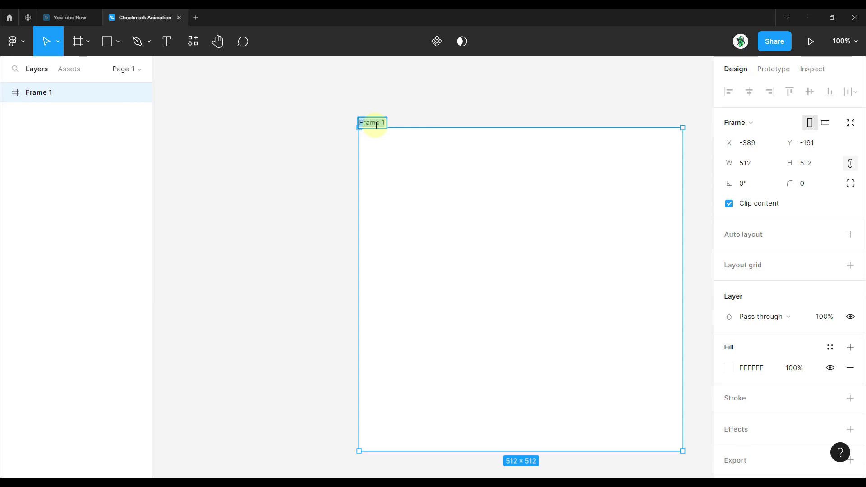
text(1)
click(392, 99)
scroll(420, 115, down, 3)
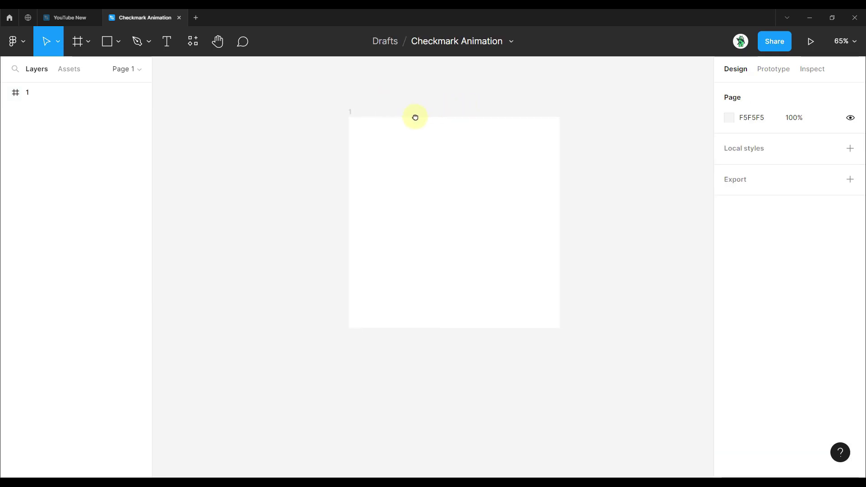
click(312, 135)
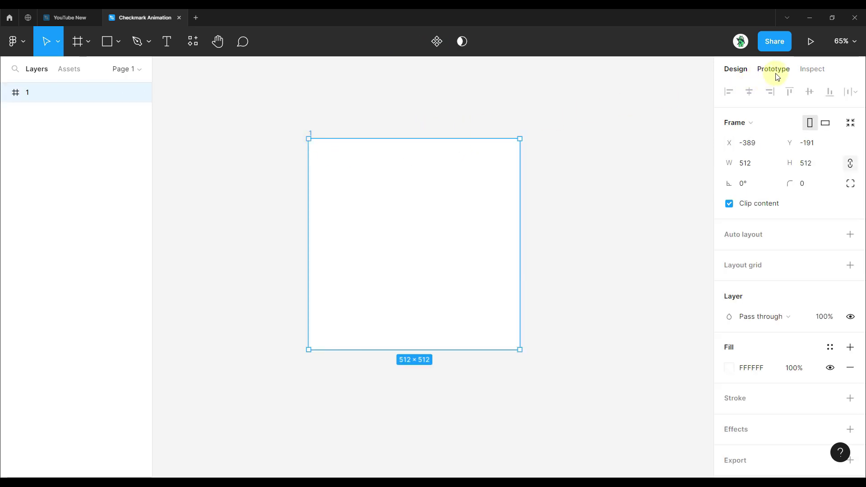
Step: Draw a circle about 338 px in diameter outward from the middle of frame 1
scroll(401, 147, up, 3)
drag(404, 143, 434, 111)
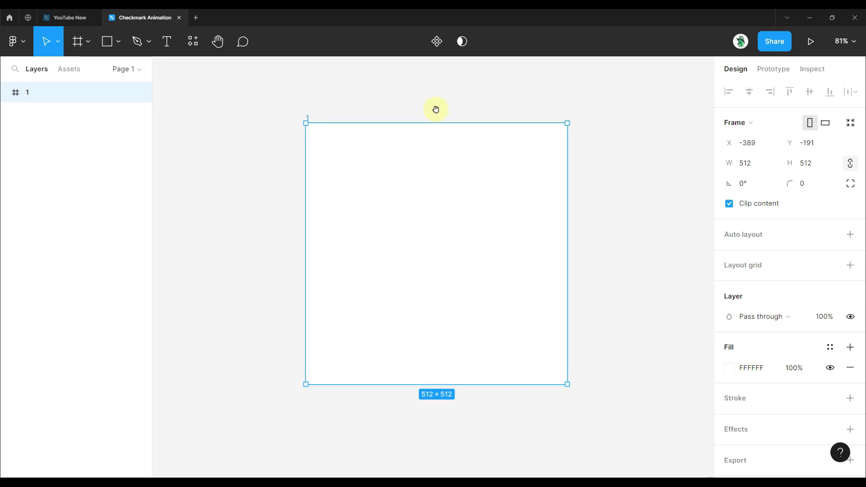
click(458, 89)
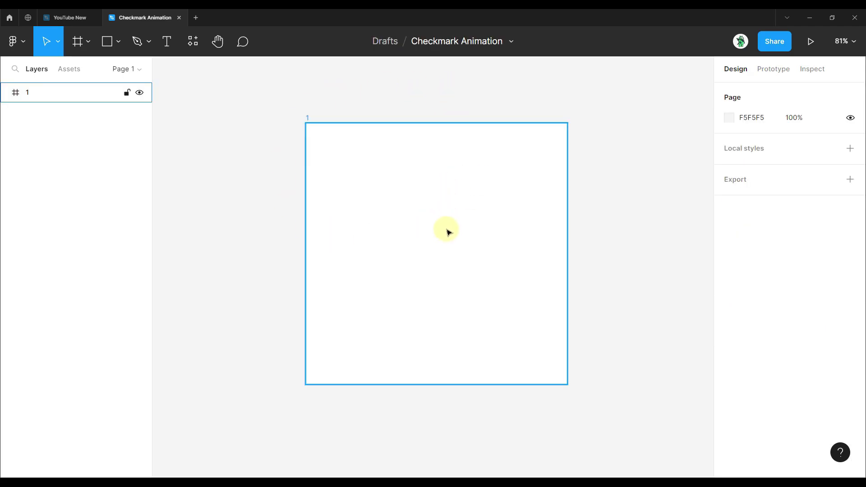
key(o)
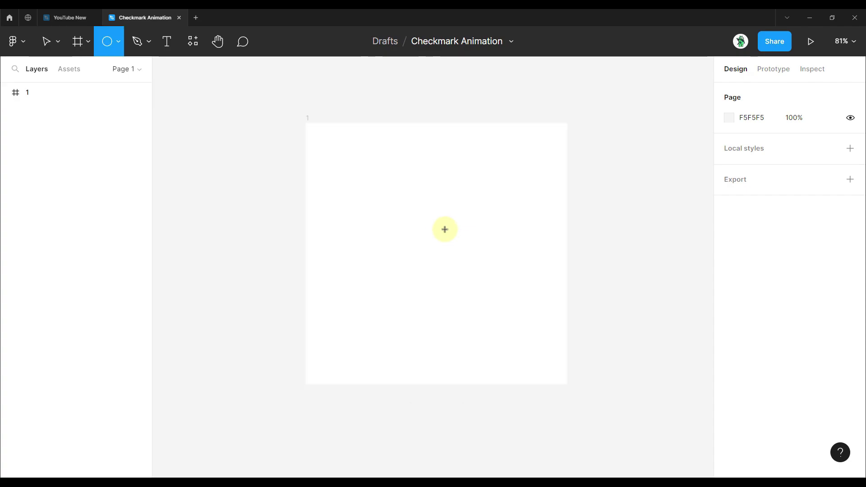
key(alt+shift)
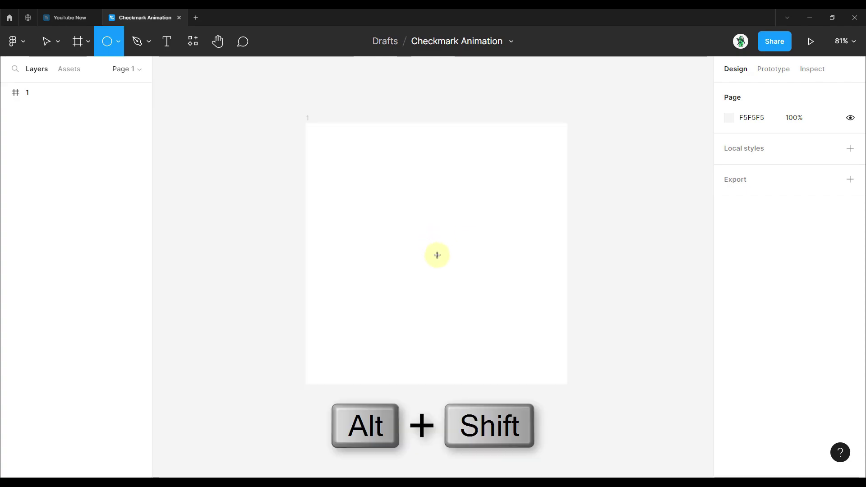
drag(431, 250, 418, 170)
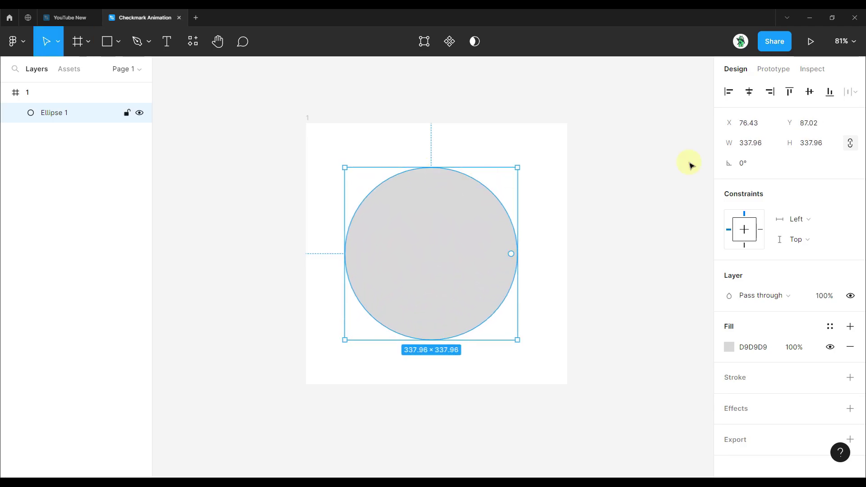
Step: Set the circle's size to 350 × 350 and centre it in the frame at X 81, Y 81
click(750, 145)
text(350)
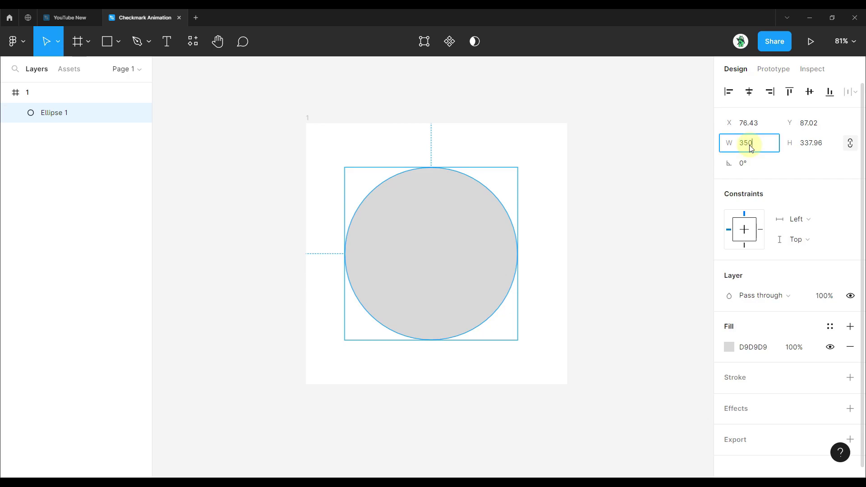
key(Return)
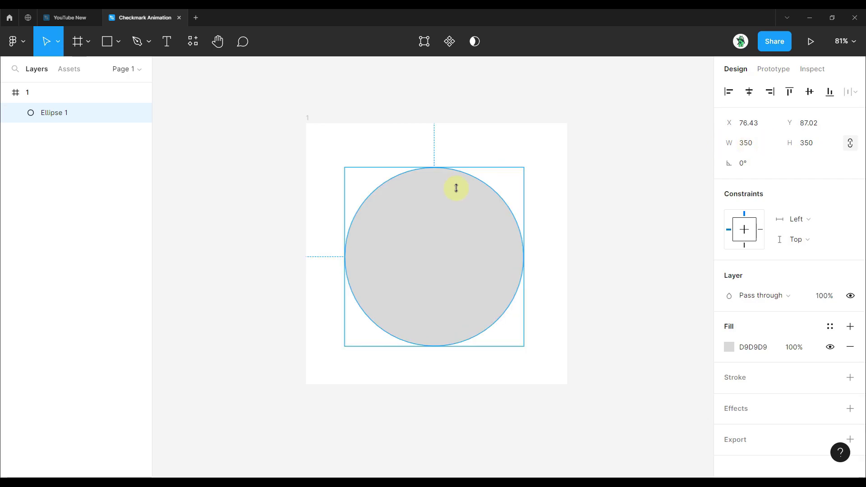
drag(443, 236, 449, 234)
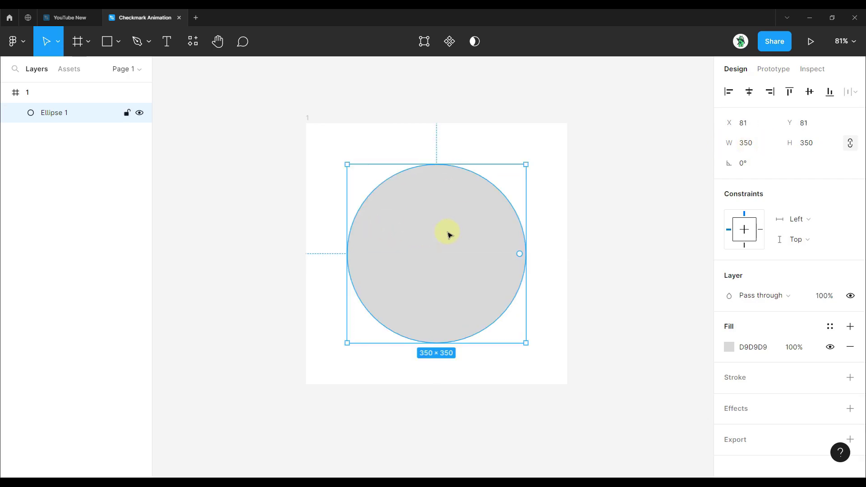
Step: Turn the circle into an arc with a sweep of 0% and a ratio of 90%
key(shift+0)
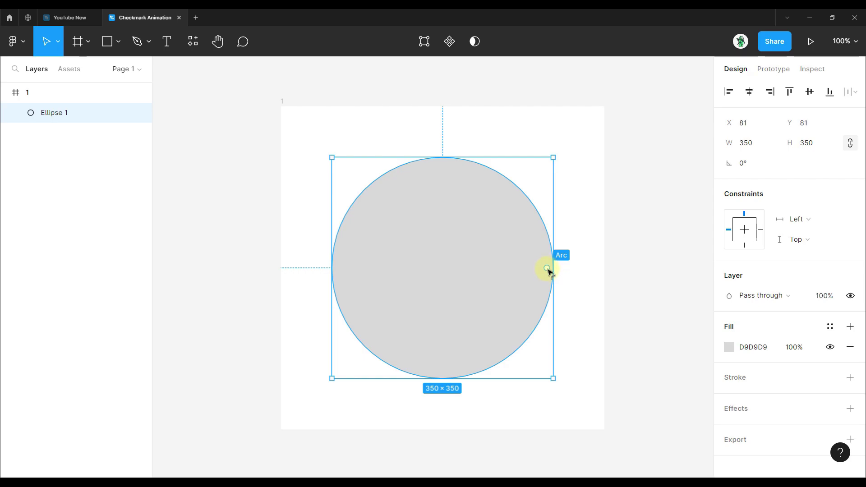
drag(545, 272, 535, 280)
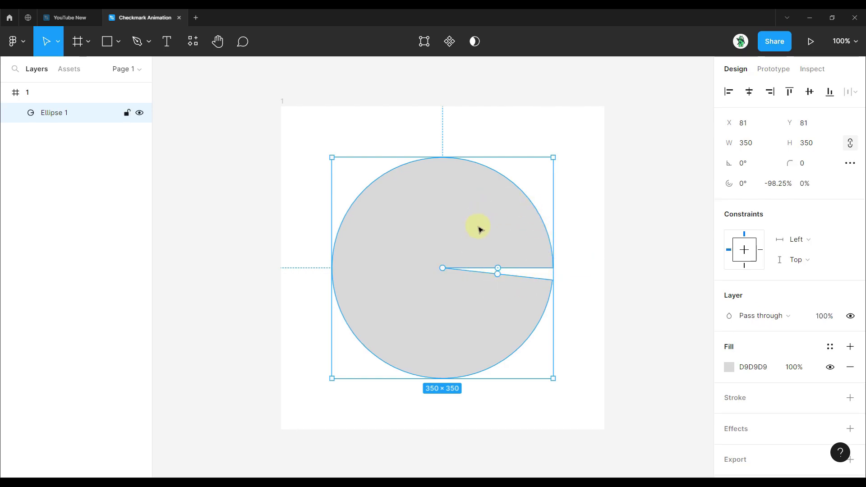
click(784, 185)
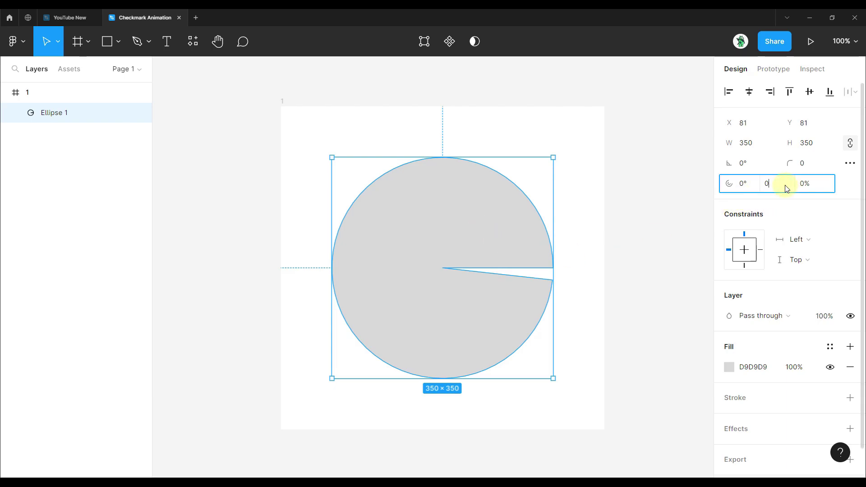
text(0)
key(Return)
click(812, 184)
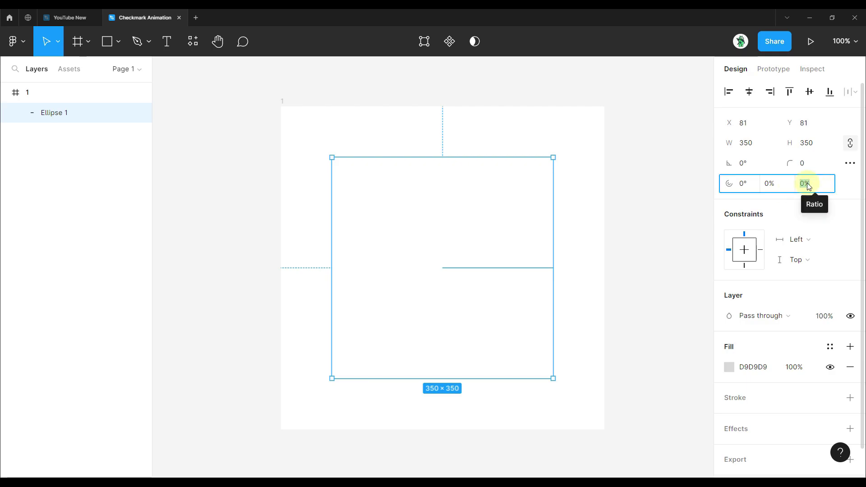
text(90)
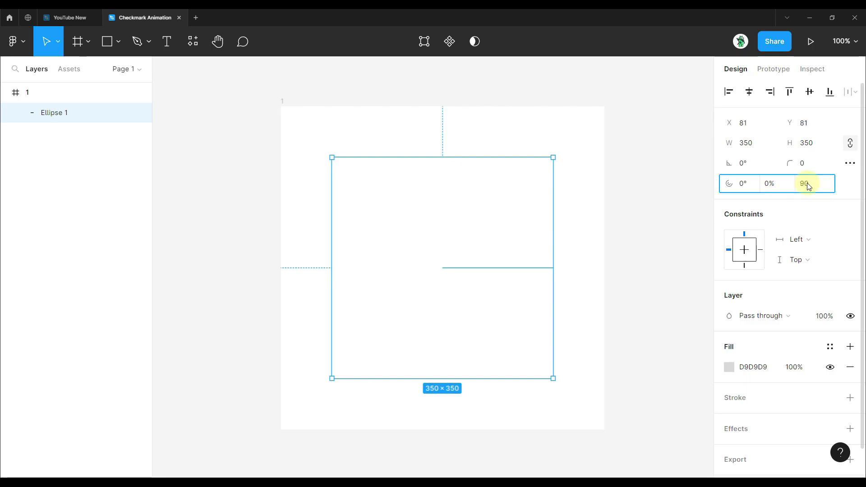
key(Return)
Step: Raise the arc's sweep gradually to 100% so that it closes into a full ring
click(773, 184)
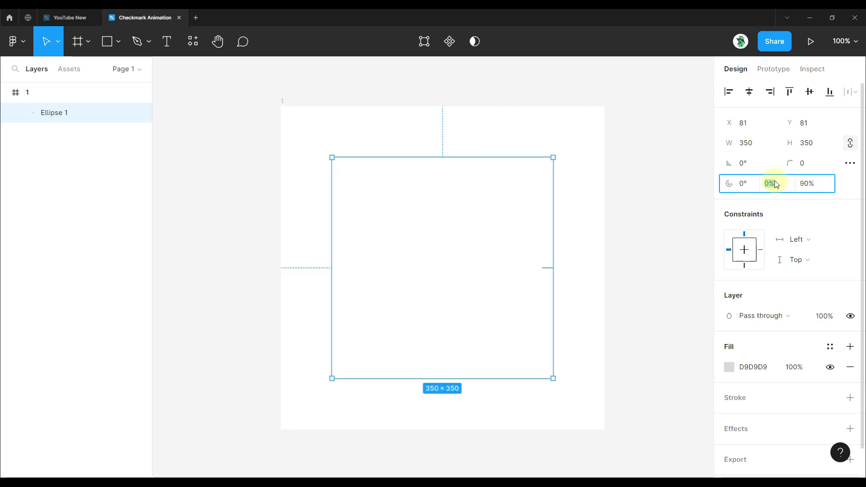
key(Up)
key(Up)
key(Up)
key(Up)
key(Up)
key(Up)
key(Up)
key(Up)
key(Up)
key(Up)
key(Up)
key(Up)
key(Up)
key(Up)
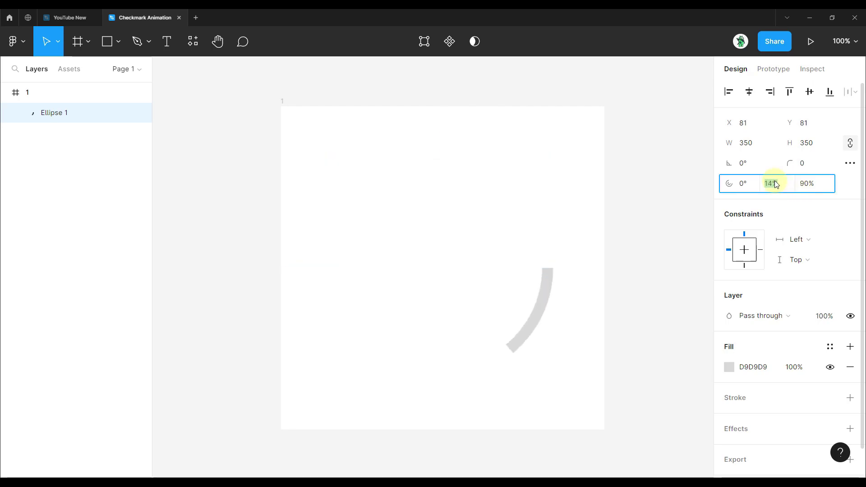
key(Up)
key(Up)
key(Up)
key(Up)
key(Up)
key(Up)
key(Up)
key(Up)
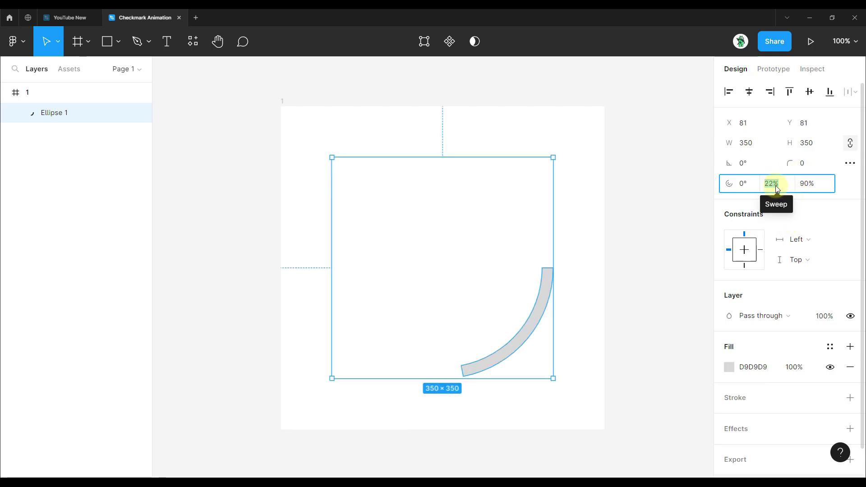
key(Up)
key(Up)
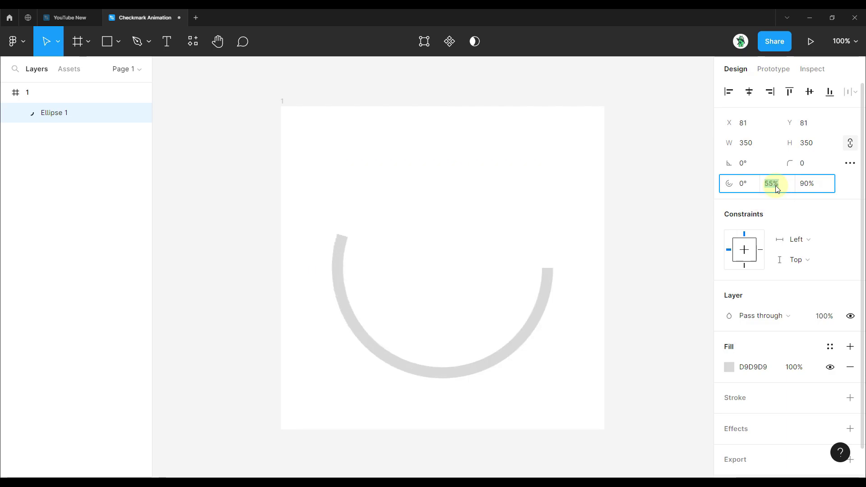
key(Up)
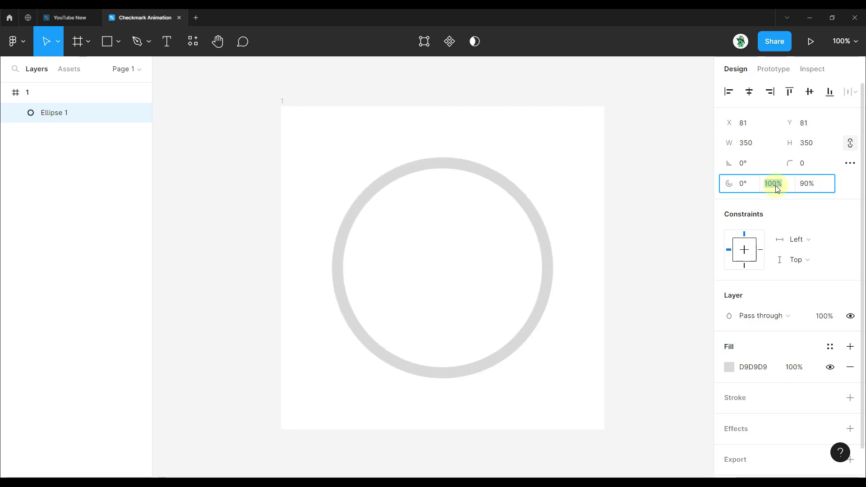
Step: Lower the ring's sweep to 87% to open a gap in it
click(744, 184)
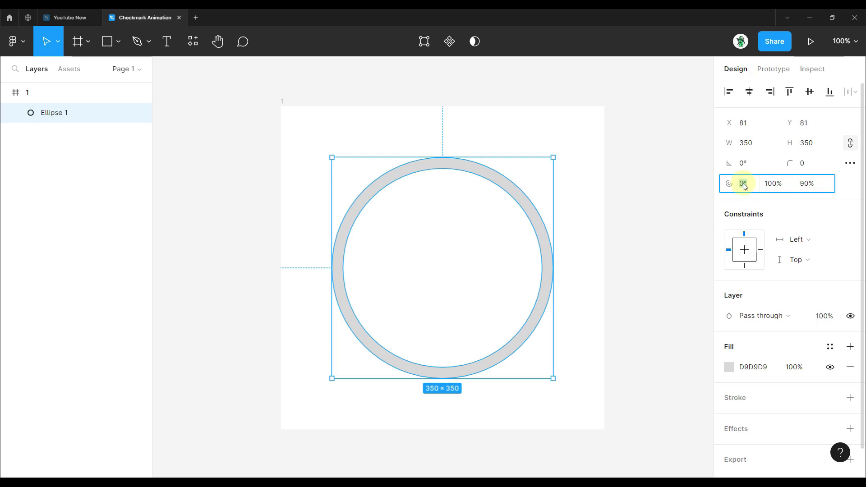
key(Down)
click(766, 188)
key(Down)
key(Down)
key(Down)
key(Down)
key(Down)
key(Down)
key(Down)
key(Down)
key(Down)
key(Down)
key(Down)
key(Down)
key(Down)
Step: Try rotating the arc by raising its start angle beyond 67°, and reset the angle to 0°
click(749, 188)
key(Up)
key(Up)
key(Up)
key(Up)
key(Up)
key(Up)
key(Up)
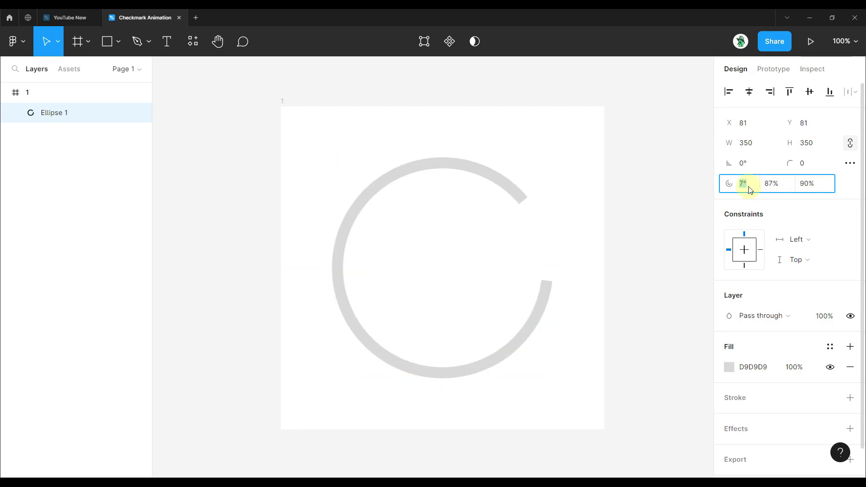
key(Up)
key(Up)
key(Up)
key(Up)
key(Up)
key(Up)
key(Up)
key(Up)
key(Up)
key(Up)
key(Up)
key(Up)
key(Up)
key(Up)
key(Up)
key(Up)
key(Up)
key(Up)
key(Up)
key(Up)
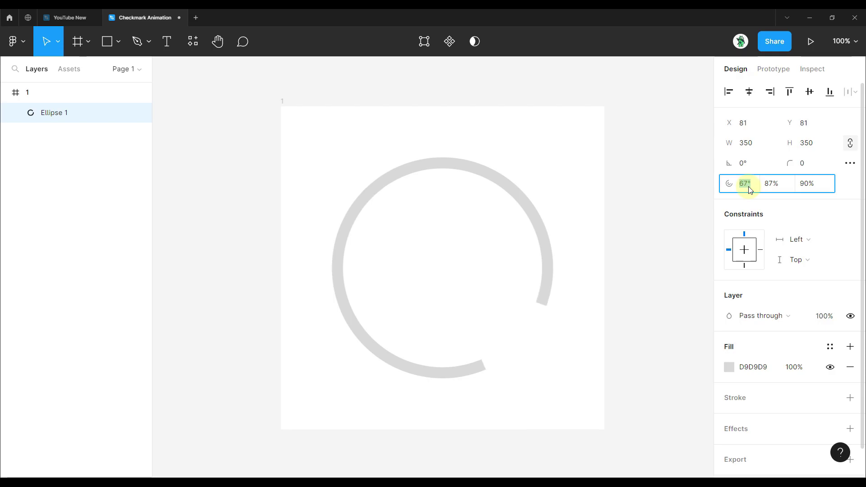
key(Up)
key(Up)
key(Up)
key(Up)
key(Up)
key(Up)
key(Up)
key(Up)
key(Up)
key(Up)
key(Up)
key(Up)
key(Up)
key(Up)
key(Up)
key(Up)
key(Up)
key(Up)
key(Up)
key(Up)
text(0)
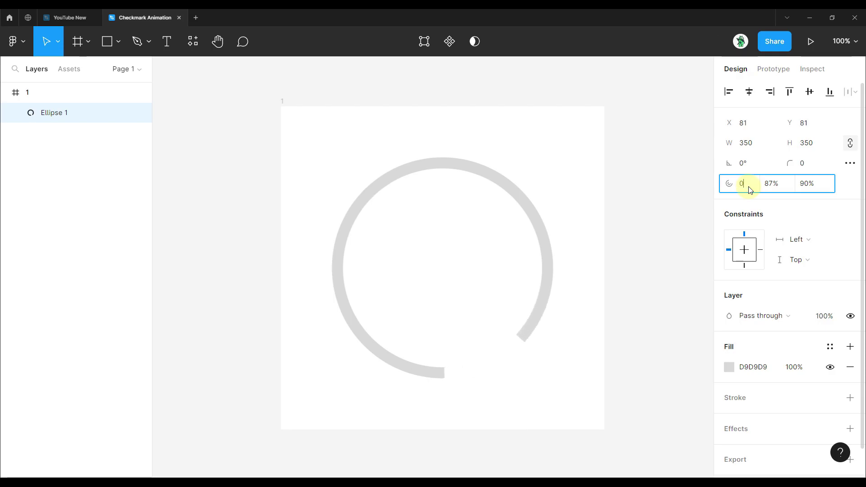
key(Return)
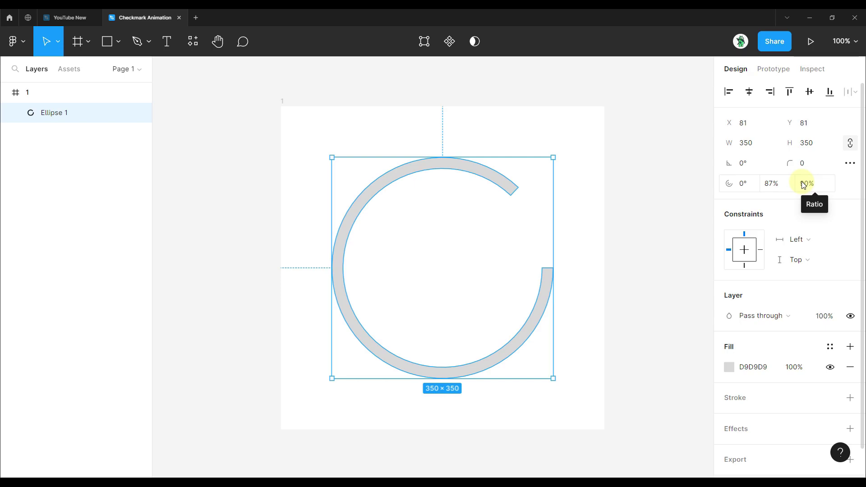
Step: Try different ring thicknesses by varying the arc's ratio between 91% and 76%, and restore it to 90%
click(804, 185)
text(95)
key(Return)
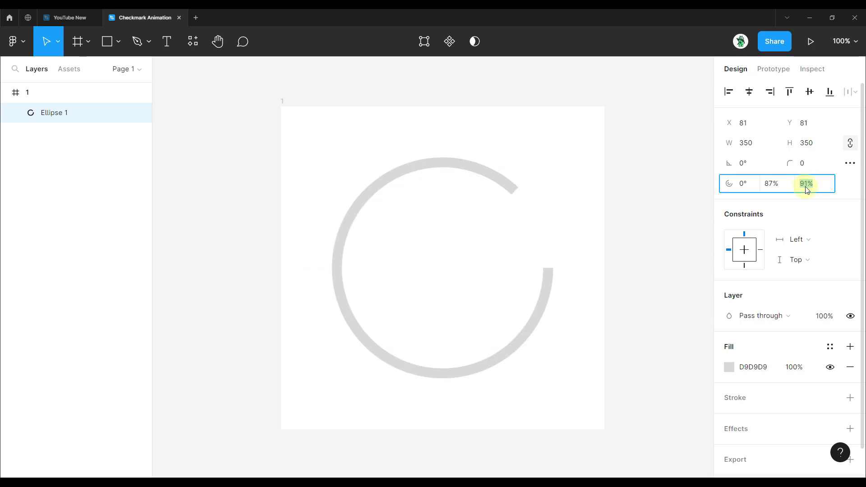
key(Down)
key(Down)
key(Down)
key(Down)
key(Down)
key(Down)
key(Down)
key(Down)
key(Down)
key(Down)
key(Down)
key(Down)
key(Down)
key(Down)
key(Down)
key(Down)
key(Down)
key(Down)
key(Down)
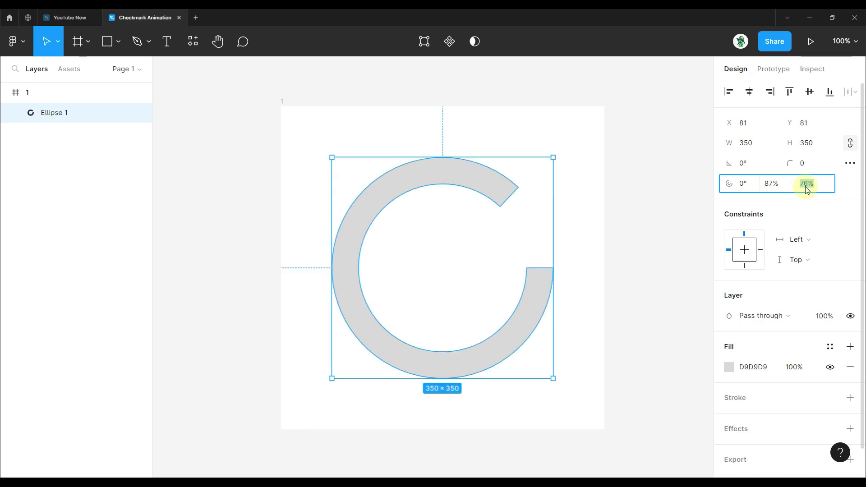
key(Return)
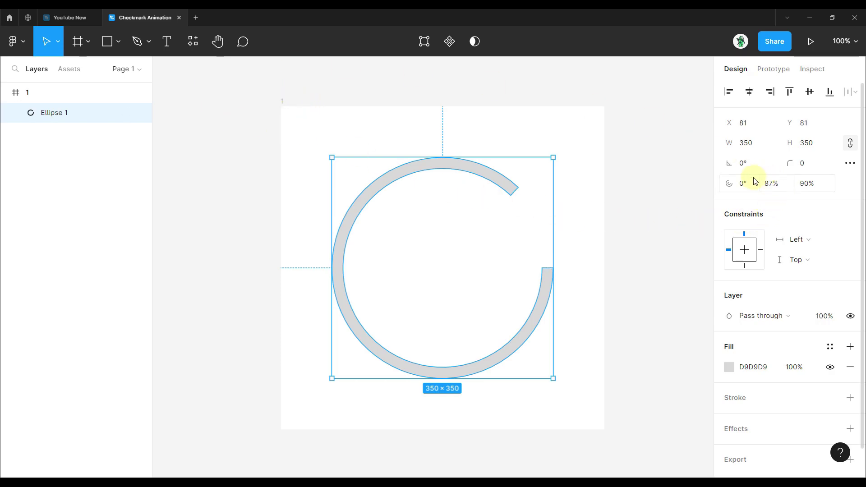
Step: Set the arc's sweep to 0%
click(772, 185)
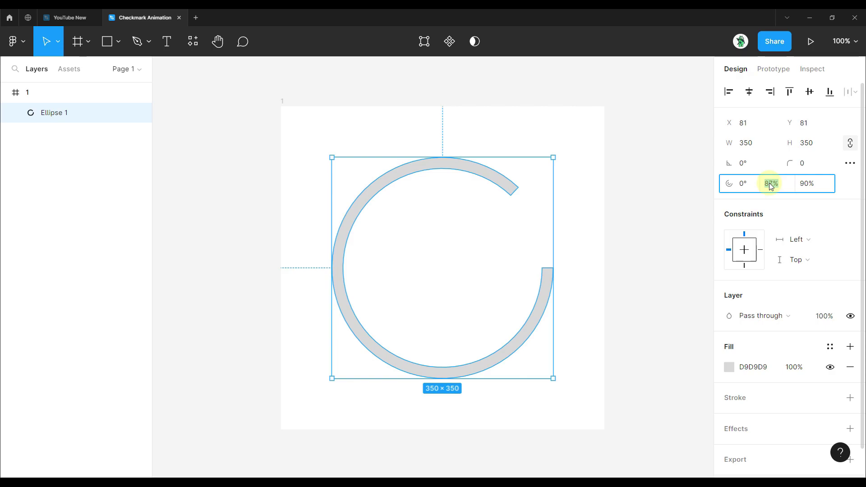
text(0)
key(Return)
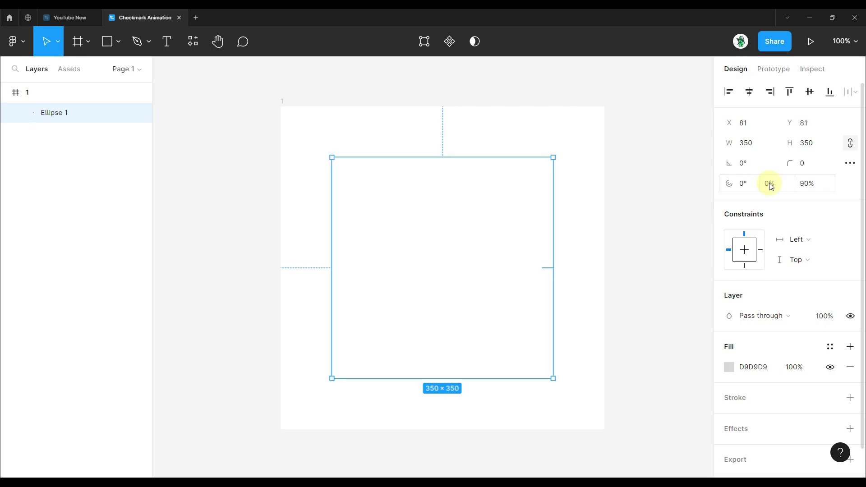
Step: Duplicate frame 1 beside the original
scroll(533, 284, down, 3)
click(616, 232)
scroll(615, 232, right, 3)
scroll(615, 232, down, 1)
scroll(504, 223, down, 2)
click(287, 140)
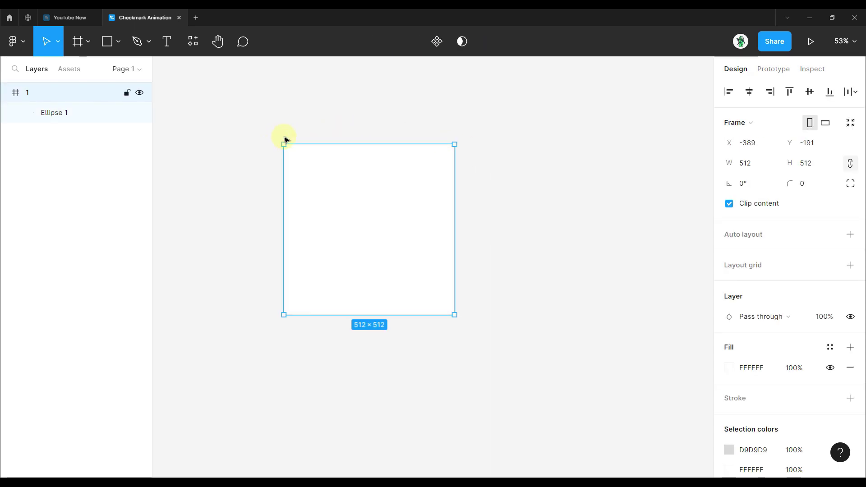
key(ctrl+d)
scroll(483, 130, right, 2)
scroll(464, 137, up, 5)
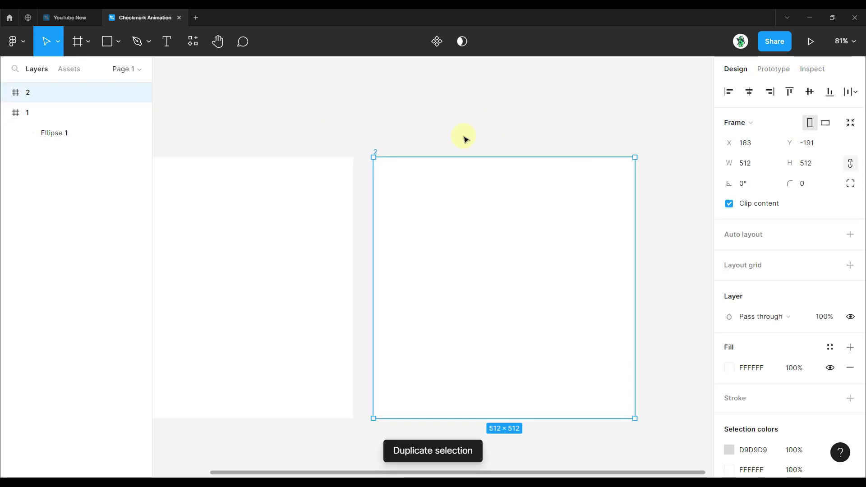
scroll(456, 101, down, 2)
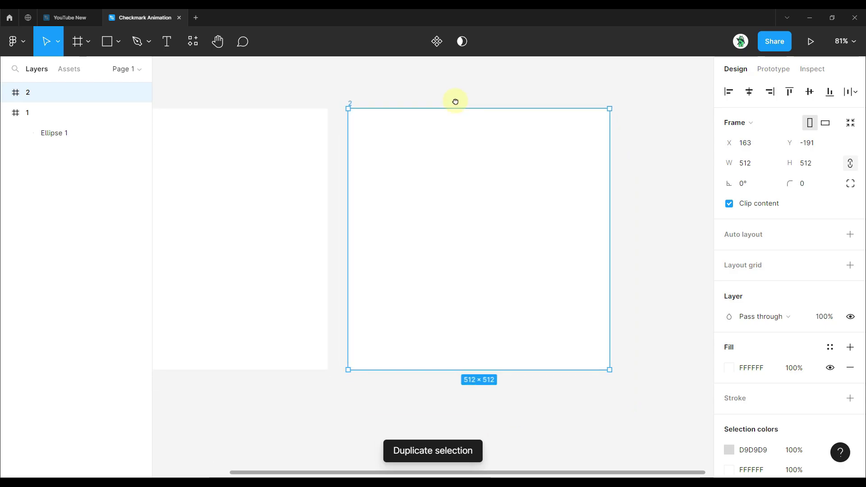
Step: Set the sweep of the arc in frame 2 to 80%
click(6, 93)
click(66, 113)
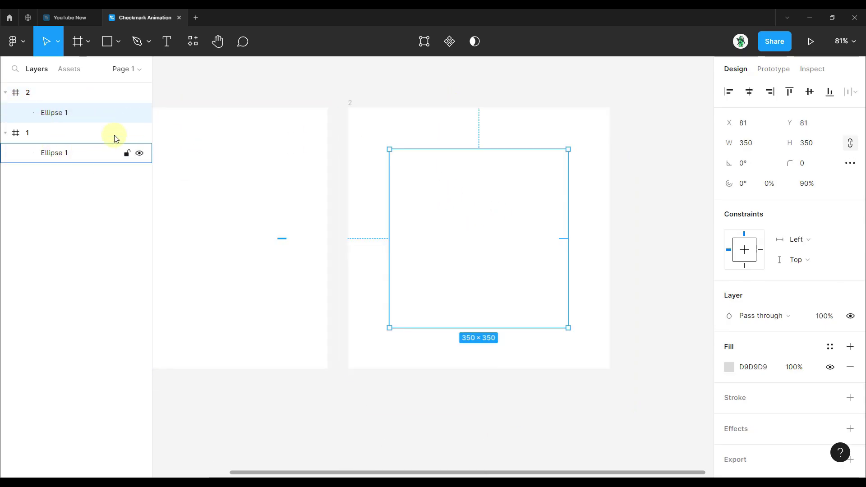
click(771, 185)
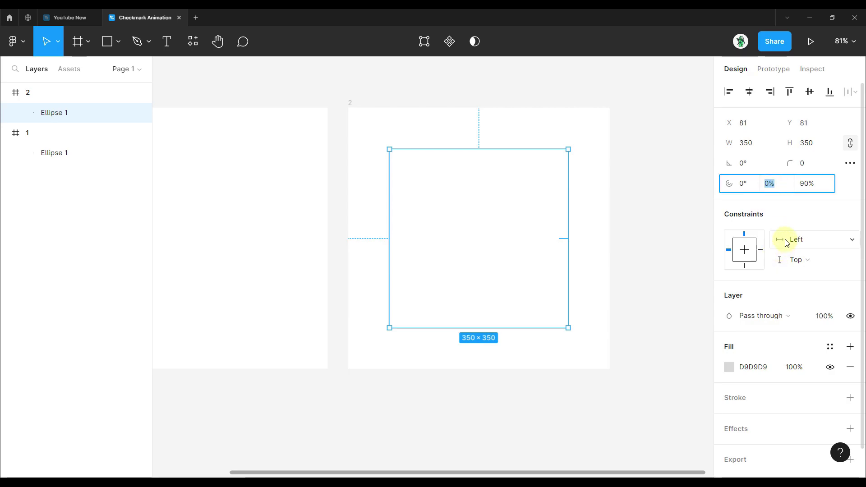
key(Return)
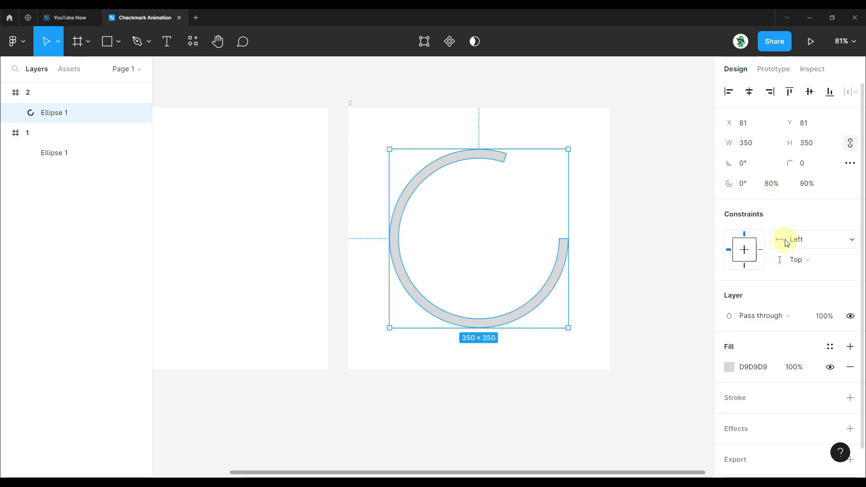
click(629, 212)
scroll(629, 210, down, 3)
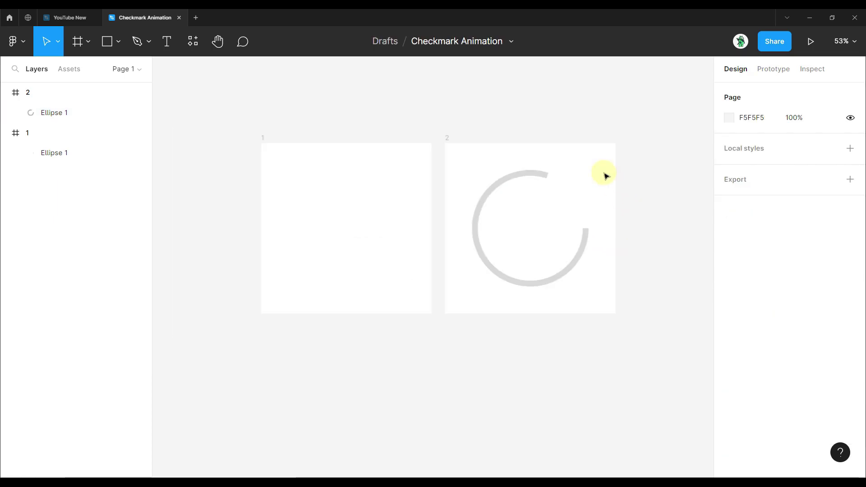
scroll(614, 184, down, 1)
Step: Draw an open three-point checkmark about 212 × 153.5 inside the ring in frame 2 with the Pen tool
scroll(582, 213, up, 5)
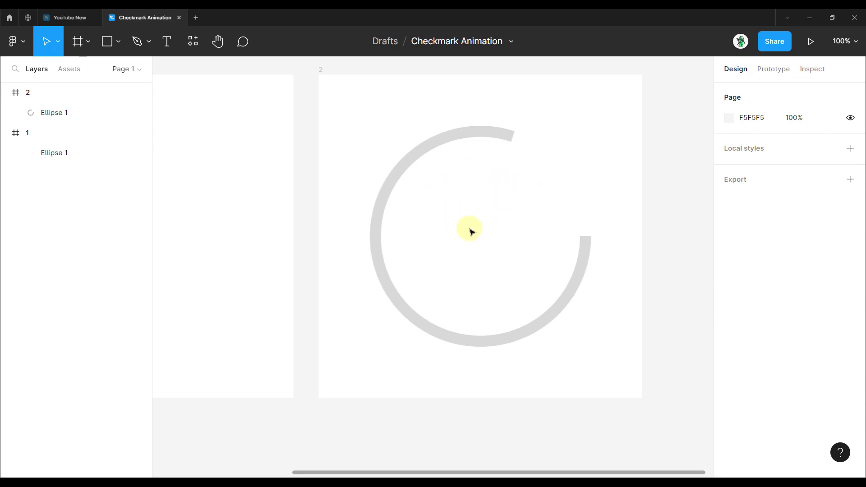
click(147, 42)
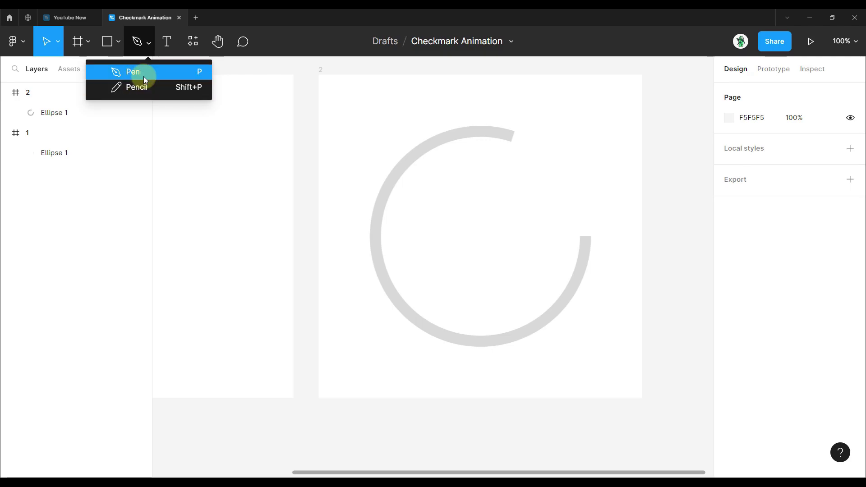
click(148, 70)
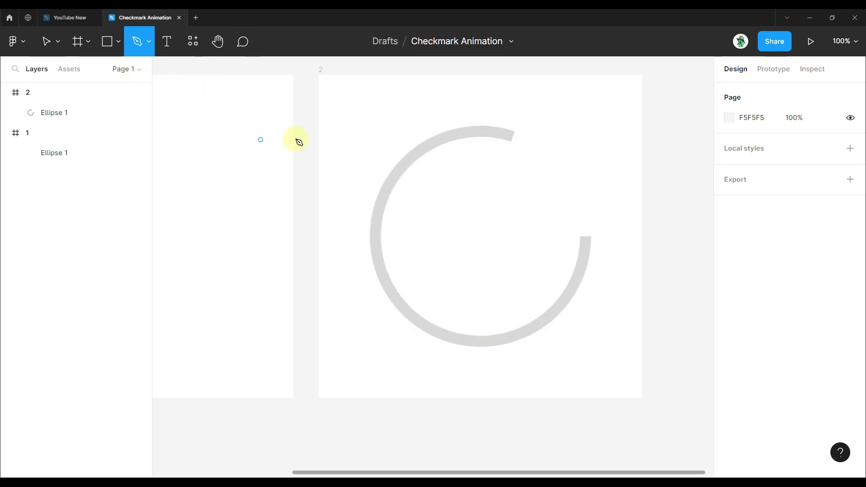
drag(451, 226, 436, 232)
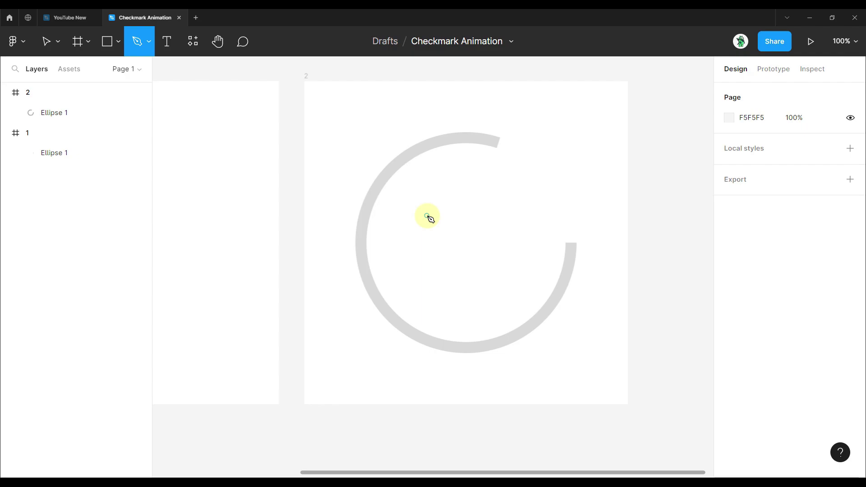
click(427, 216)
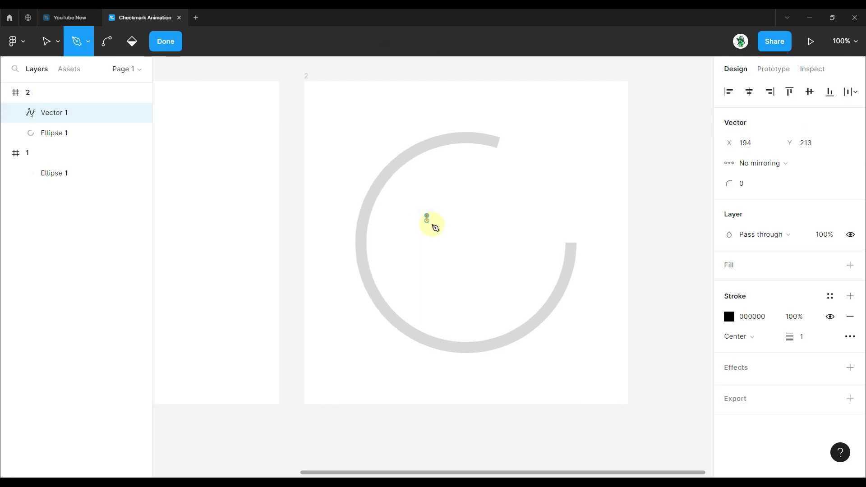
click(463, 253)
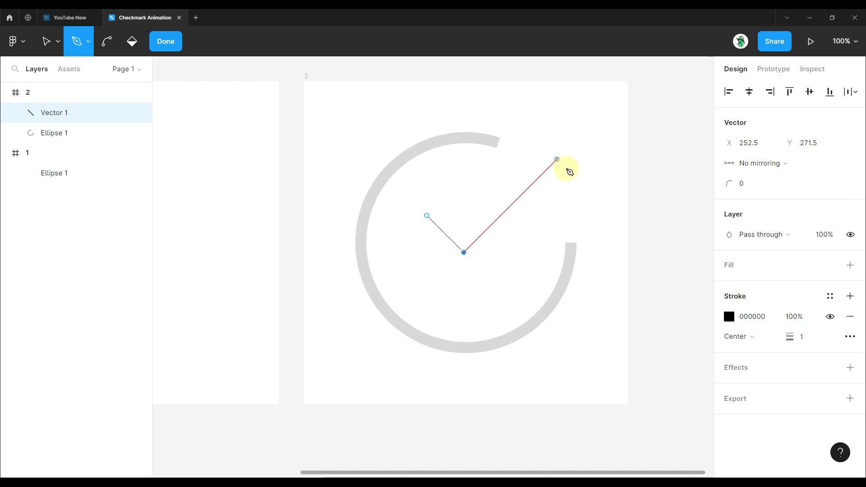
click(561, 156)
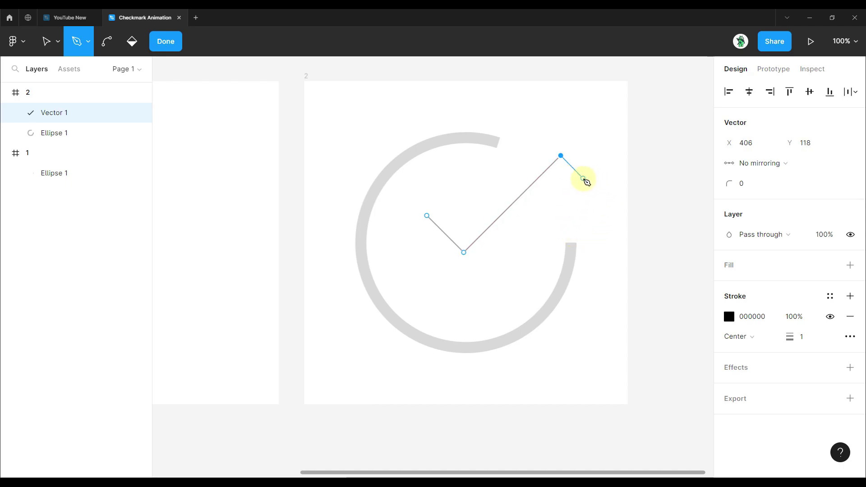
key(v)
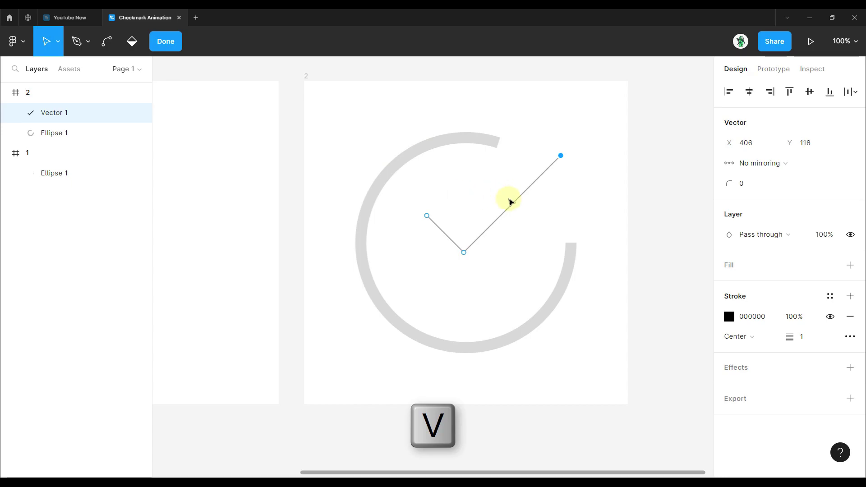
Step: Set the checkmark's stroke width to 14 and finish editing the vector
click(811, 340)
key(Up)
key(Up)
key(Up)
key(Up)
key(Up)
key(Up)
key(Up)
key(Up)
key(Up)
key(Up)
key(Up)
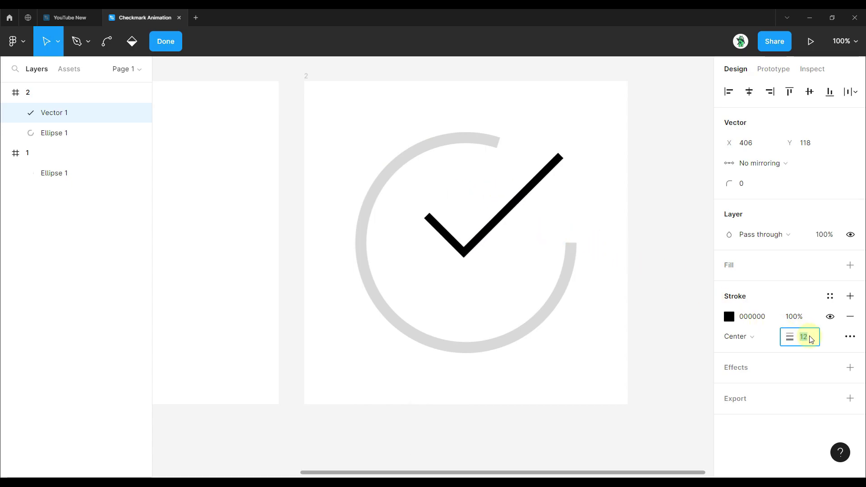
key(Up)
key(Up)
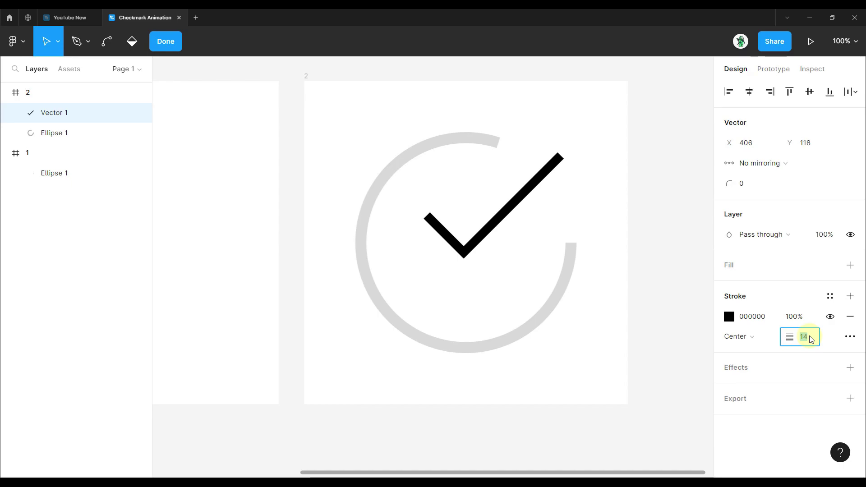
key(Escape)
key(Escape)
Step: Move the checkmark slightly down within the ring, to about X 190, Y 144
click(645, 213)
click(513, 209)
drag(512, 209, 510, 223)
scroll(510, 224, down, 3)
click(664, 221)
scroll(658, 203, down, 2)
scroll(649, 181, down, 2)
scroll(643, 178, up, 5)
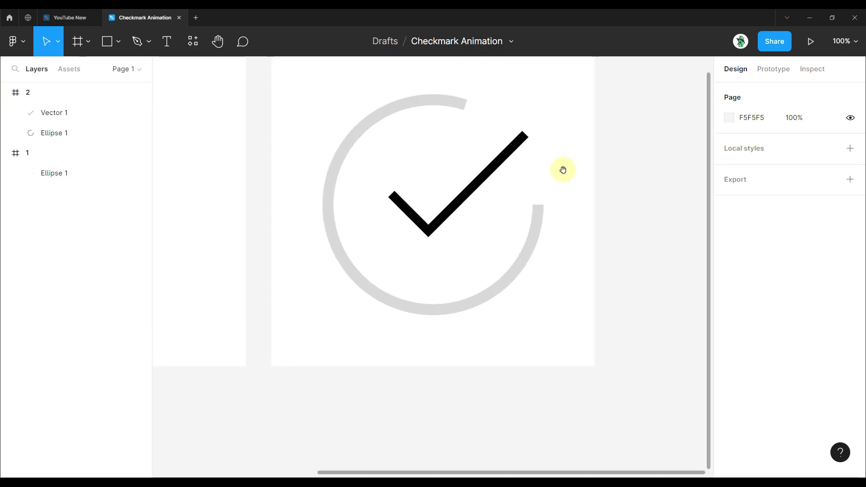
Step: Match the checkmark's stroke colour to the ring's grey, D9D9D9, by sampling the ring
click(497, 182)
click(729, 378)
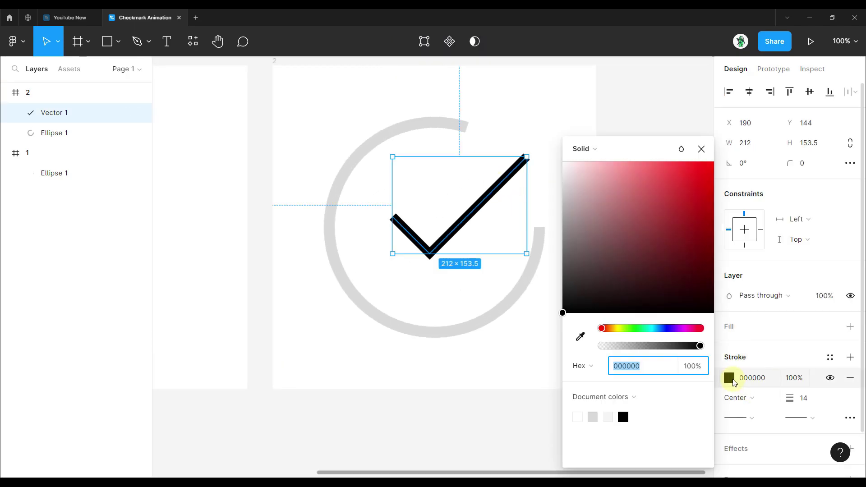
click(581, 338)
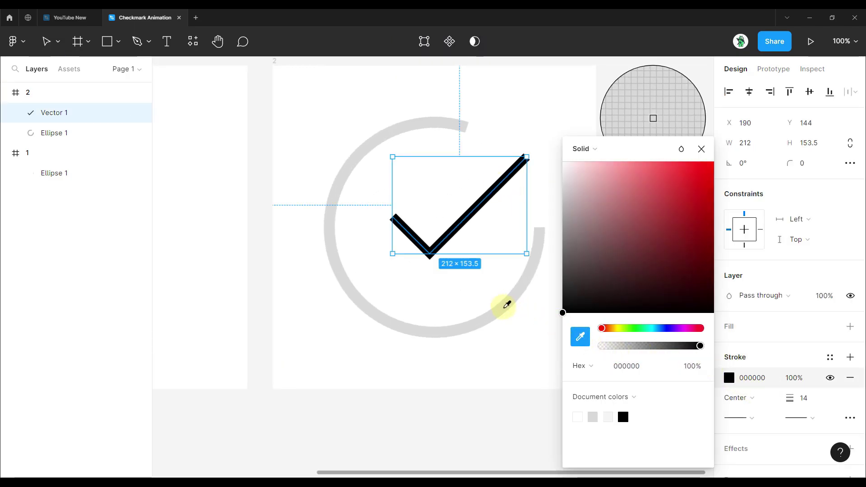
click(508, 303)
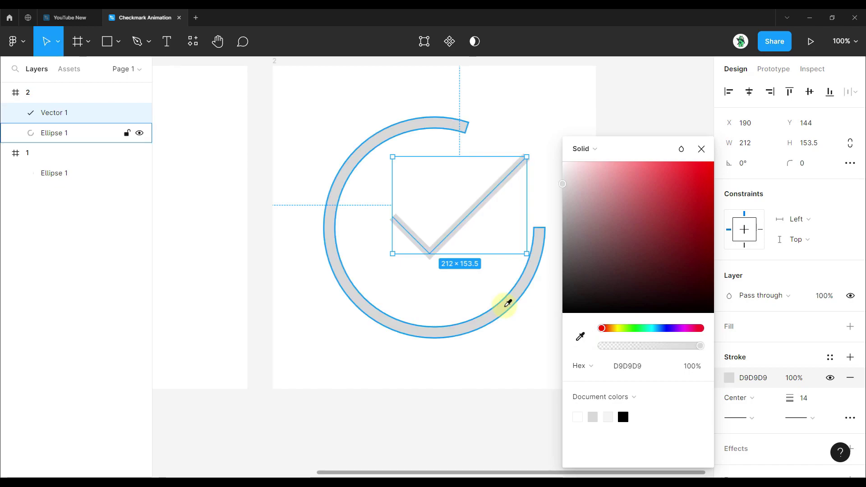
click(462, 437)
scroll(470, 364, down, 3)
scroll(498, 413, down, 2)
scroll(513, 352, down, 5)
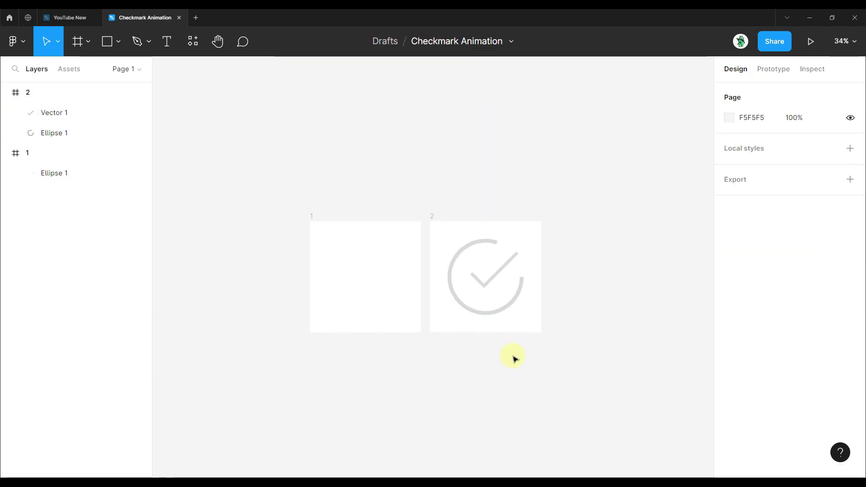
Step: Set the layer opacity of the checkmark in frame 2 to 0%
scroll(501, 288, up, 6)
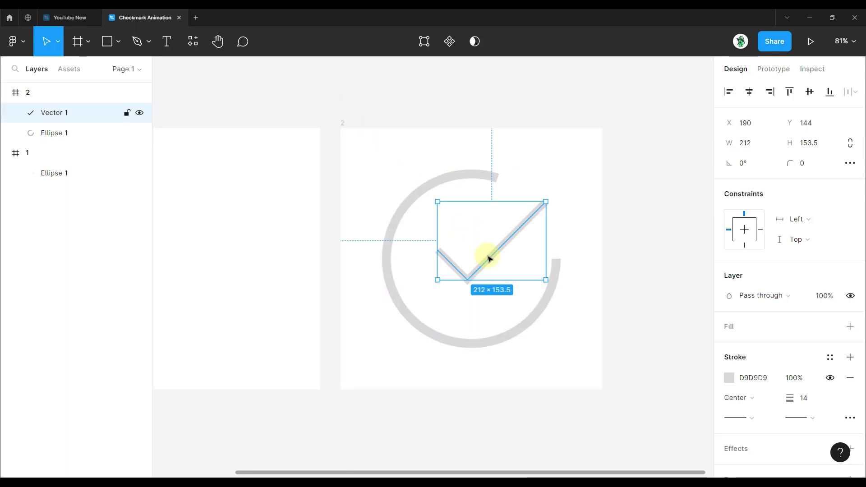
click(825, 297)
text(0)
key(Return)
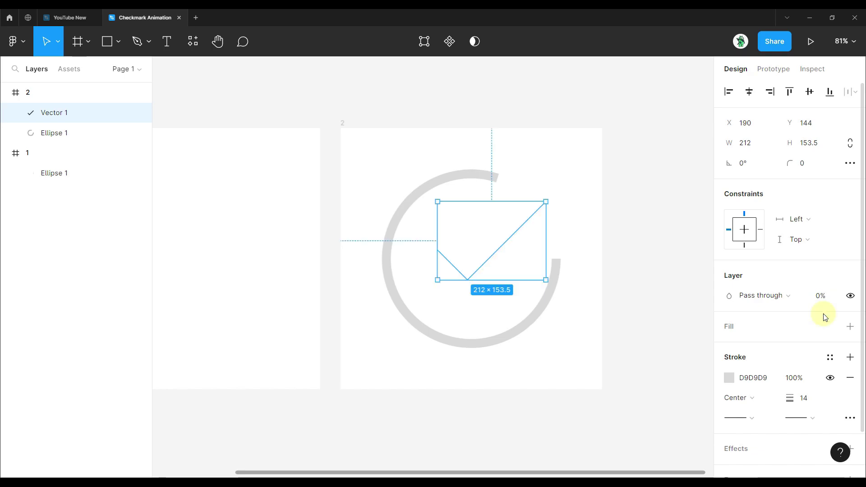
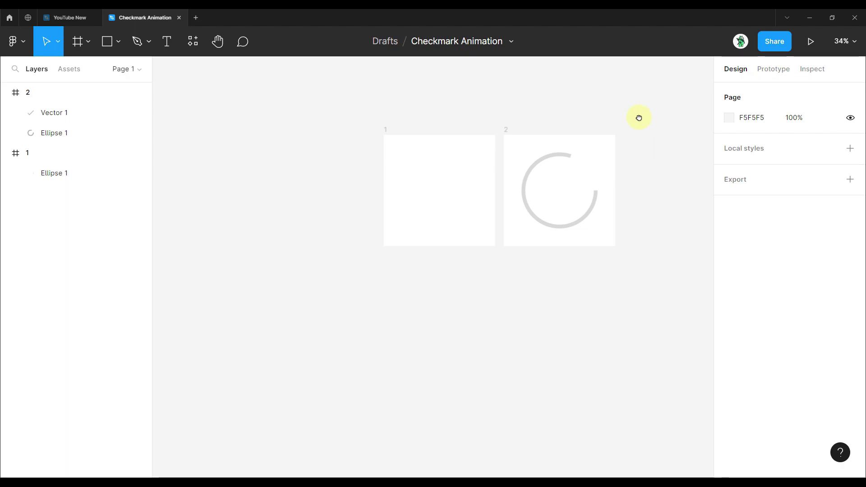
Step: Duplicate frame 2 with its ring and hidden checkmark
scroll(363, 121, up, 3)
click(366, 135)
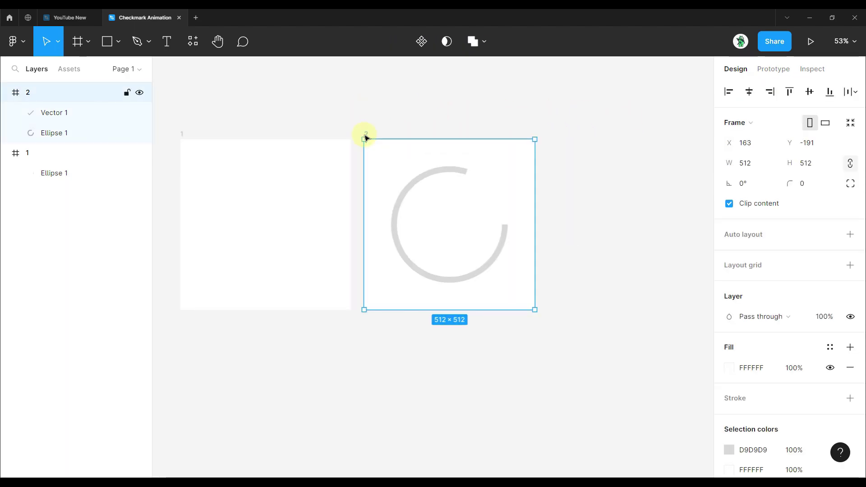
key(ctrl+d)
scroll(518, 122, right, 2)
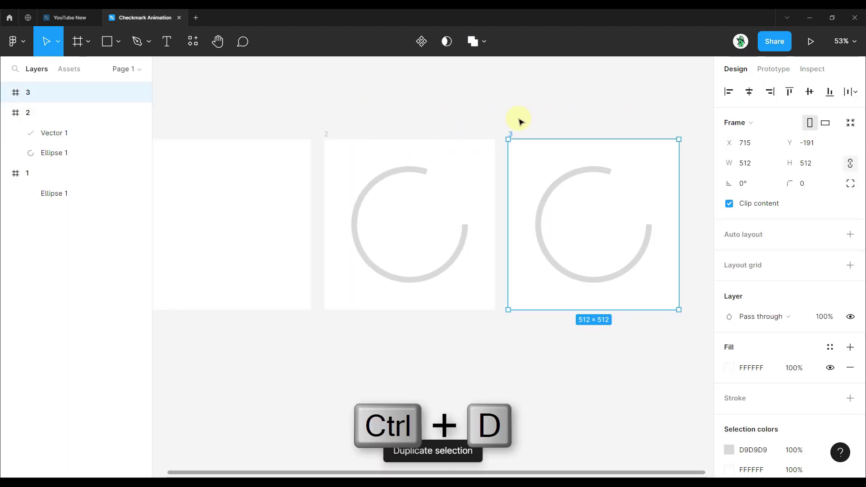
Step: Set the layer opacity of the checkmark in frame 3 to 100%
click(570, 117)
scroll(505, 107, right, 3)
scroll(504, 107, up, 5)
click(506, 293)
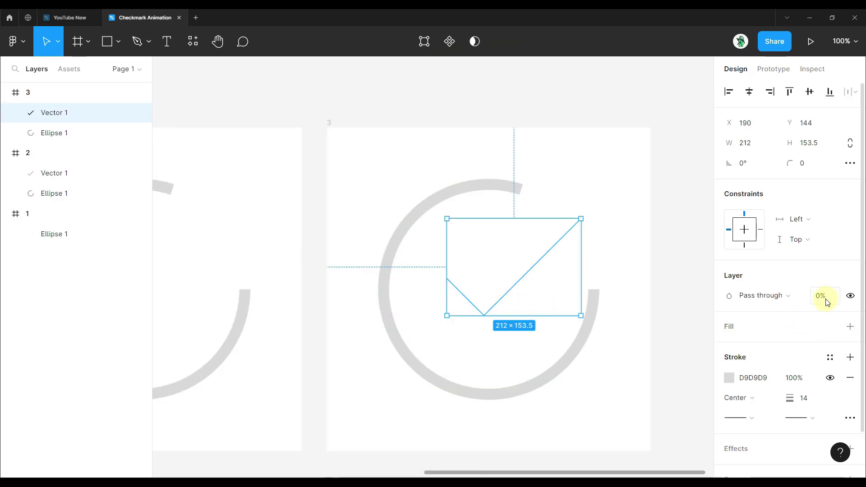
click(826, 297)
text(100)
key(Return)
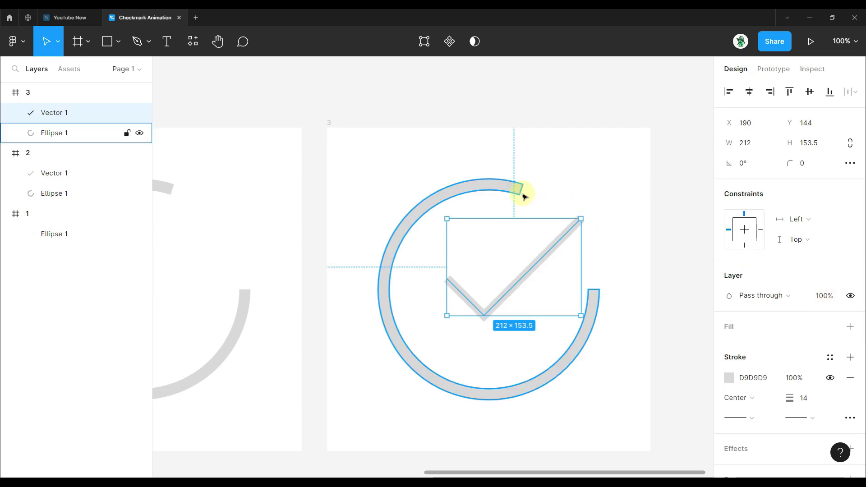
click(518, 105)
drag(428, 83, 619, 358)
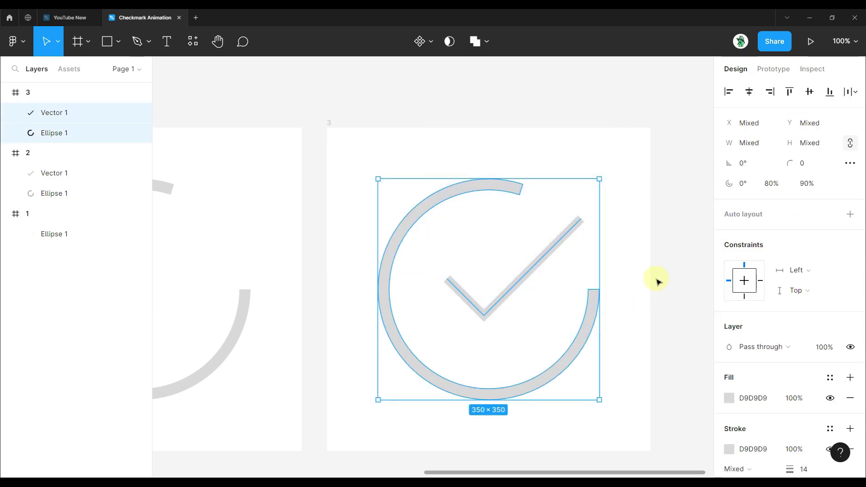
click(657, 280)
Step: Select the checkmark and ring together in frame 3 and set their fill colour to 00ED64
scroll(600, 271, down, 1)
scroll(600, 271, left, 1)
click(547, 258)
shift+click(512, 168)
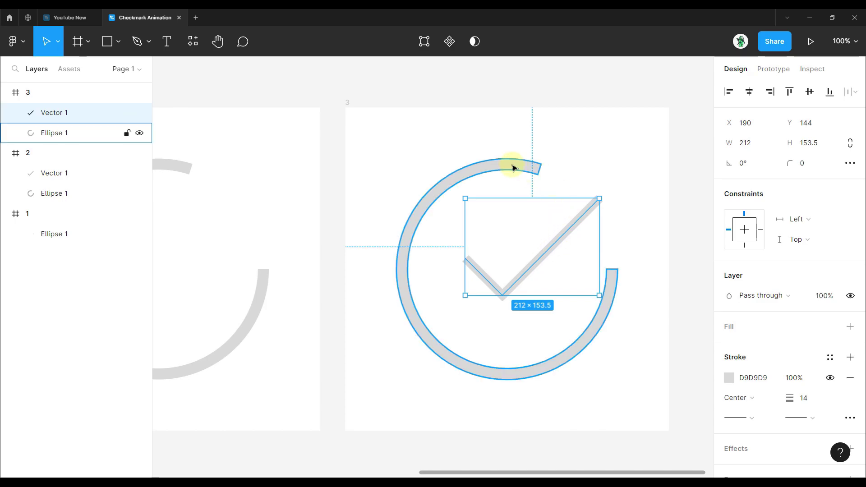
click(772, 403)
text(00ED64)
key(Return)
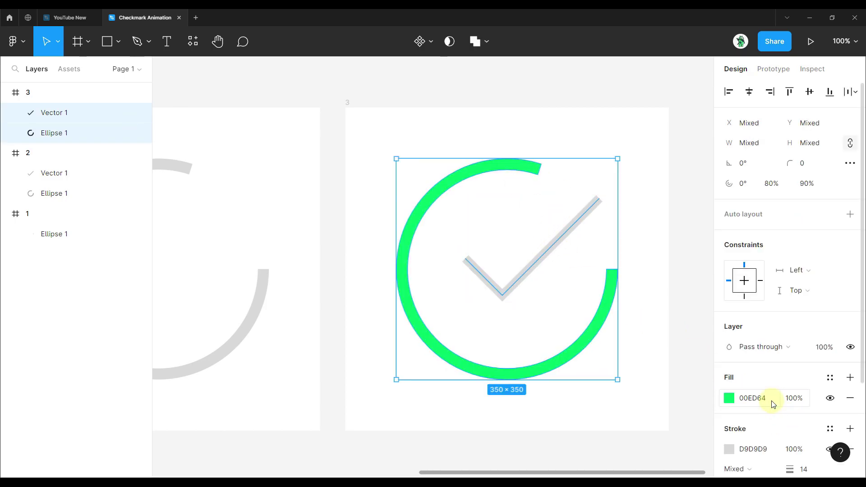
Step: Set the stroke colour of the selected checkmark and ring to 00ED64, and clear the selection
scroll(772, 402, down, 1)
click(769, 420)
text(00ED64)
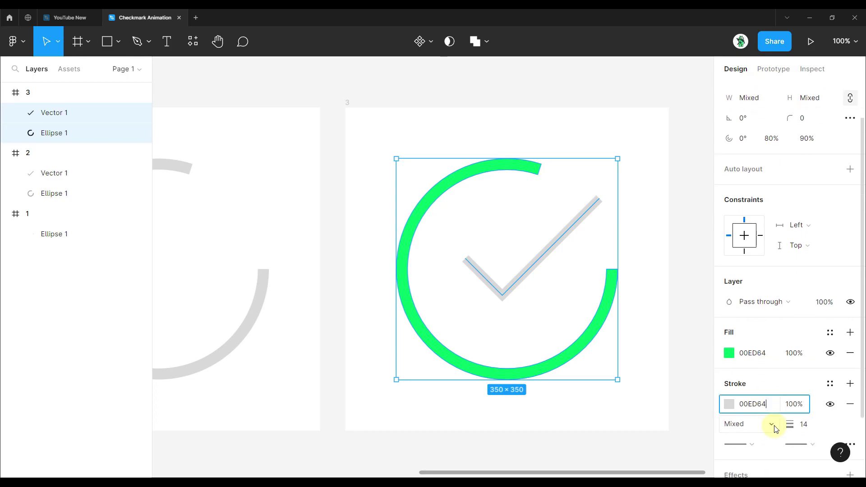
key(Return)
scroll(538, 223, down, 3)
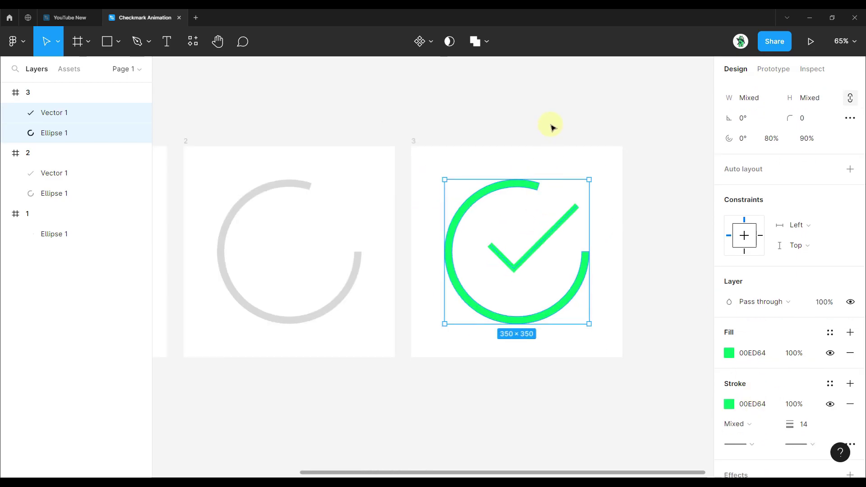
click(648, 305)
scroll(629, 276, down, 3)
drag(583, 331, 589, 322)
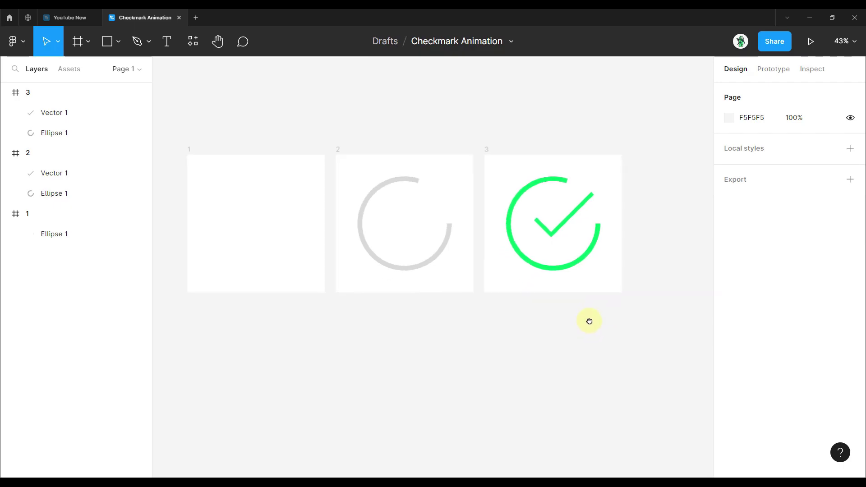
Step: Examine the green checkmark in frame 3 and review the three frames side by side
scroll(522, 261, up, 3)
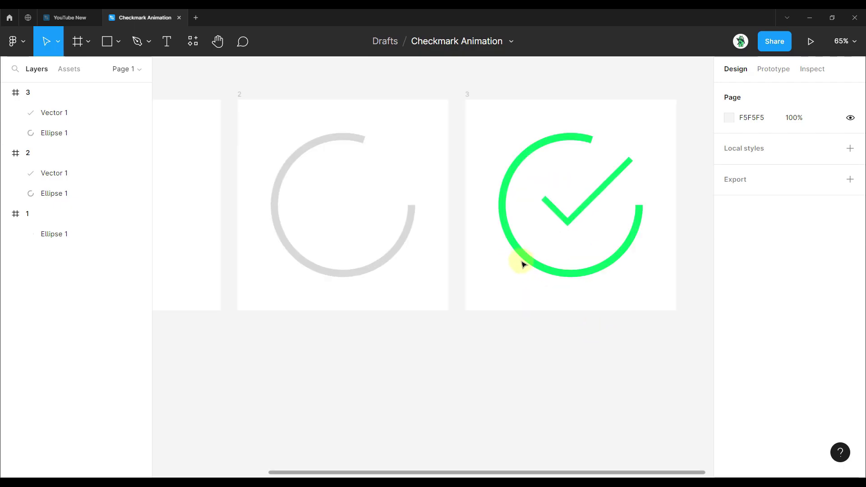
click(600, 199)
scroll(602, 190, up, 3)
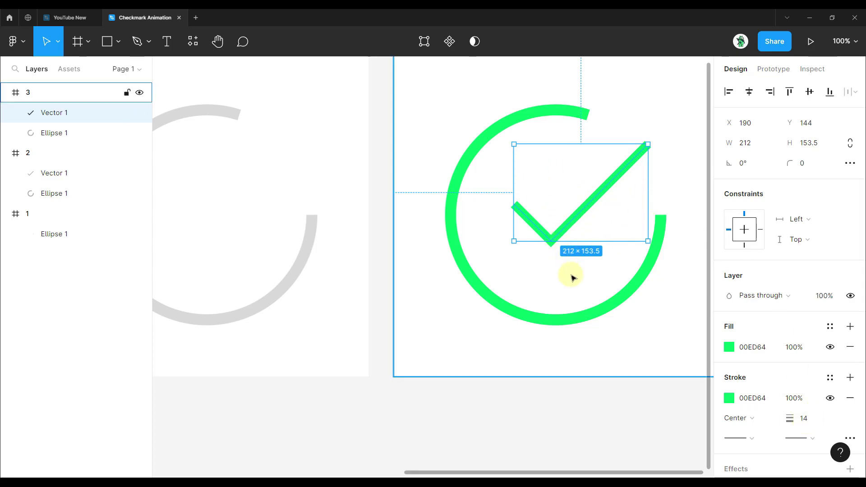
scroll(573, 276, down, 5)
click(561, 373)
drag(567, 377, 569, 349)
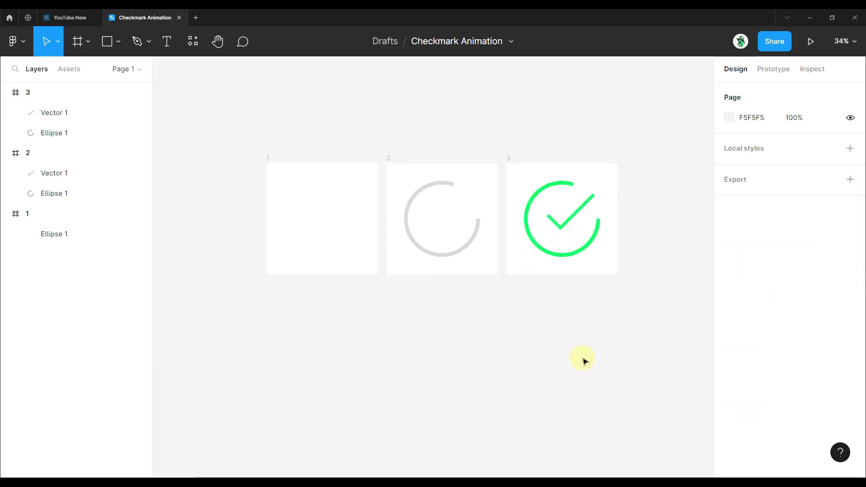
scroll(507, 311, up, 2)
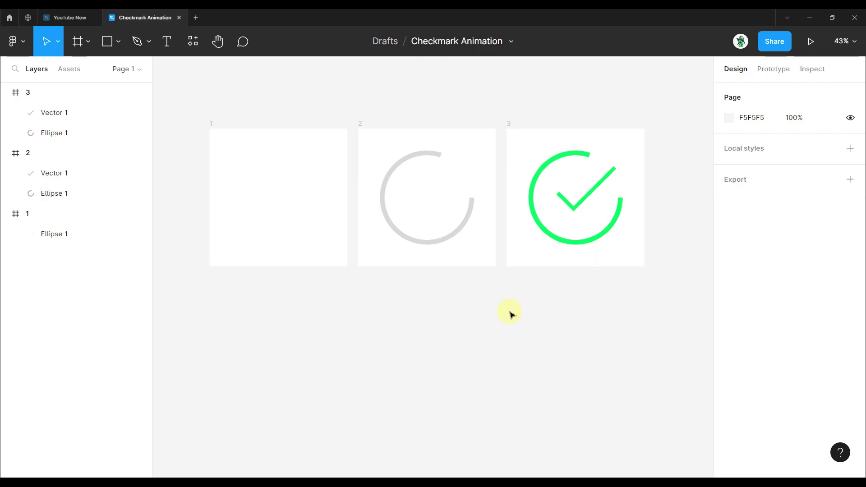
drag(506, 301, 511, 333)
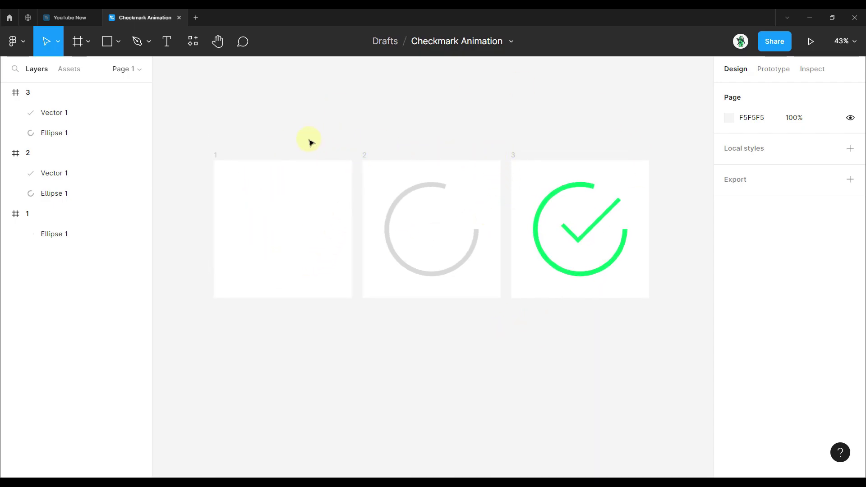
click(216, 157)
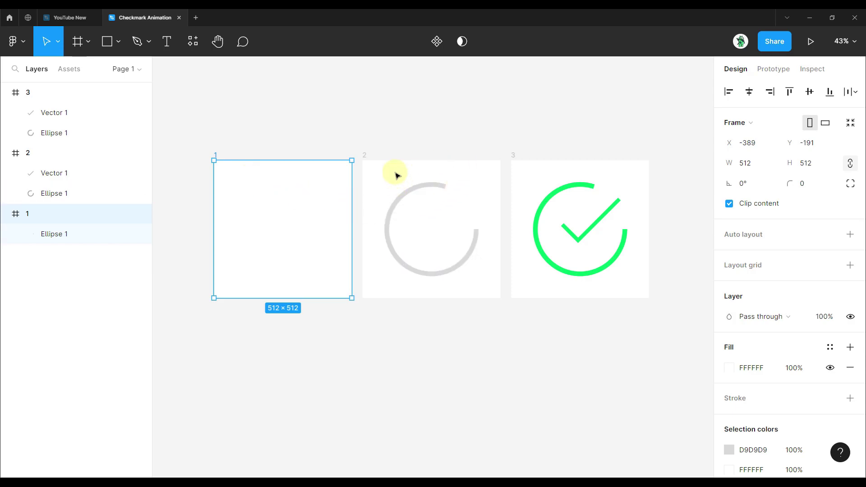
click(363, 155)
click(545, 131)
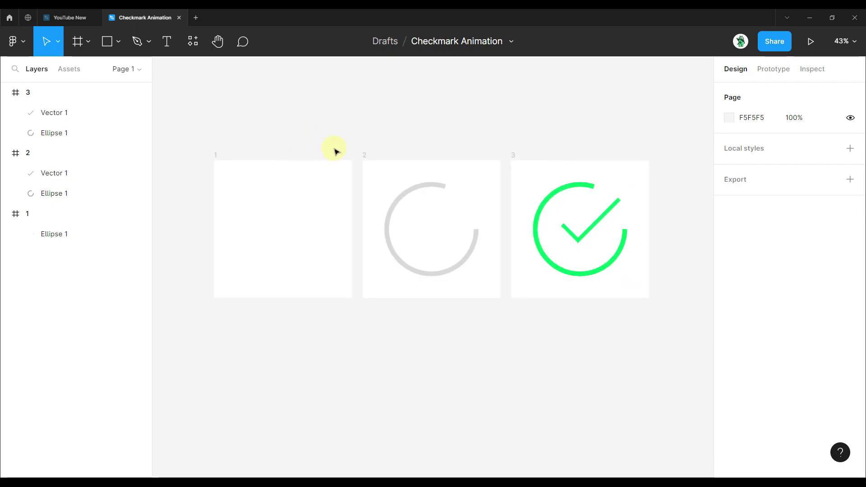
scroll(390, 141, up, 2)
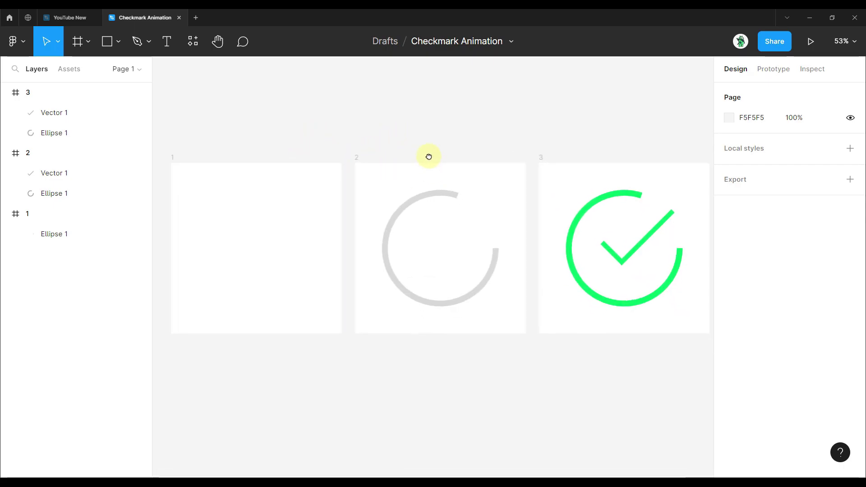
scroll(430, 156, down, 2)
drag(462, 132, 466, 153)
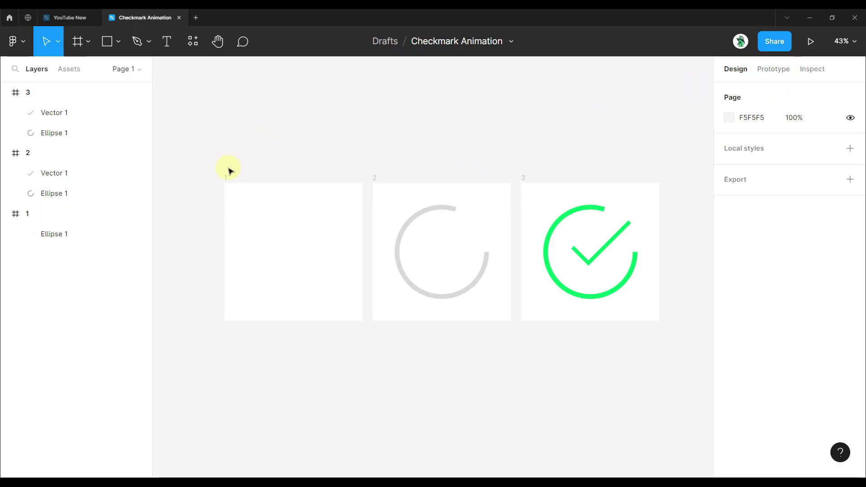
Step: Create a prototype connection from frame 1 to frame 2
click(781, 73)
click(226, 177)
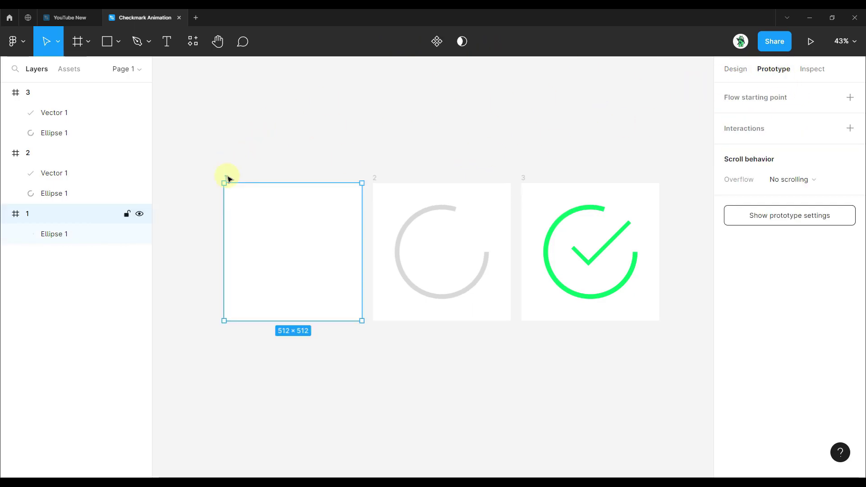
scroll(367, 253, up, 3)
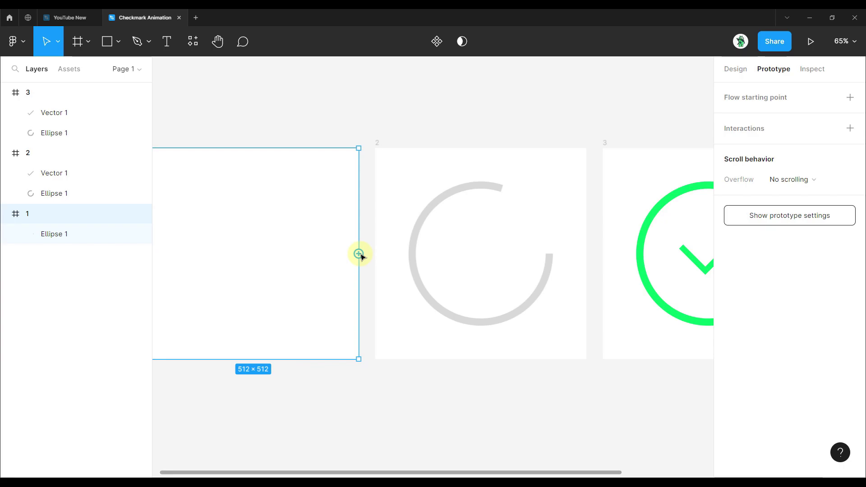
drag(359, 255, 383, 248)
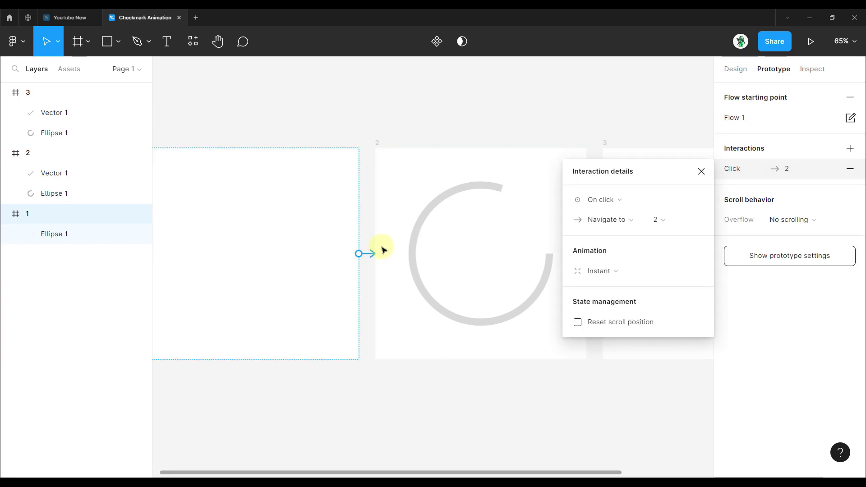
Step: Set the trigger of frame 1's interaction to After delay with a 1 ms delay
click(611, 203)
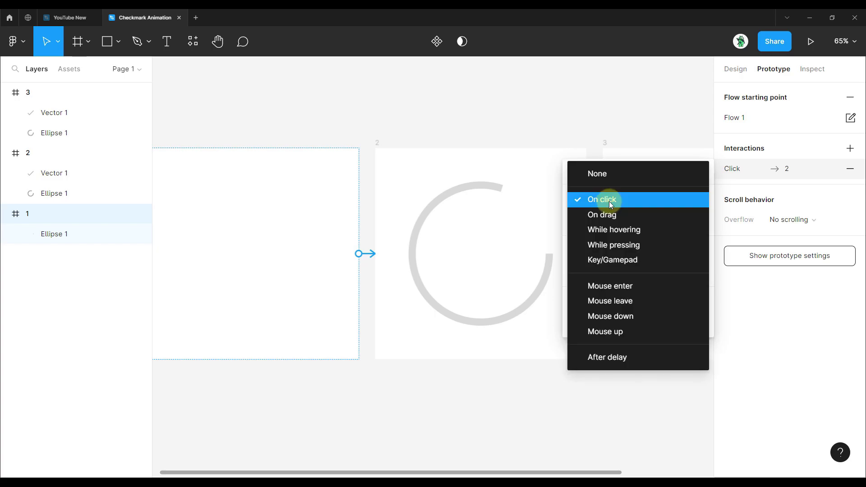
click(603, 356)
key(Return)
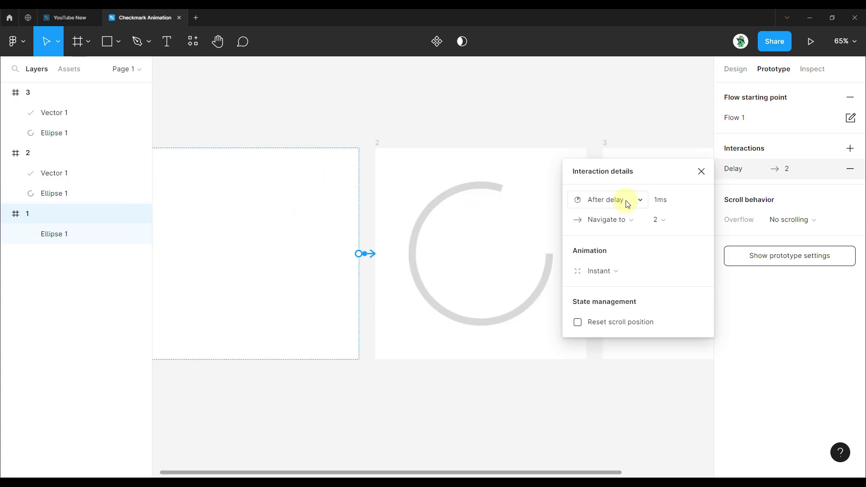
Step: Use Smart animate for the transition from frame 1 to frame 2 with a duration of 500 ms
click(618, 272)
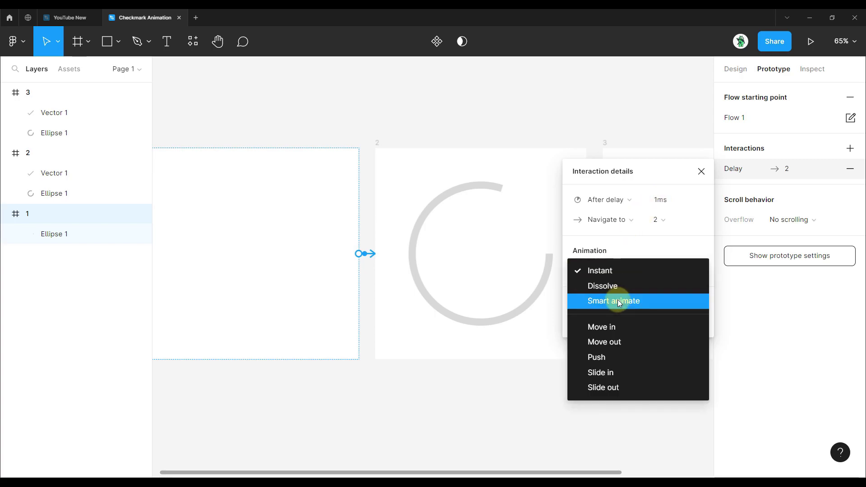
click(618, 301)
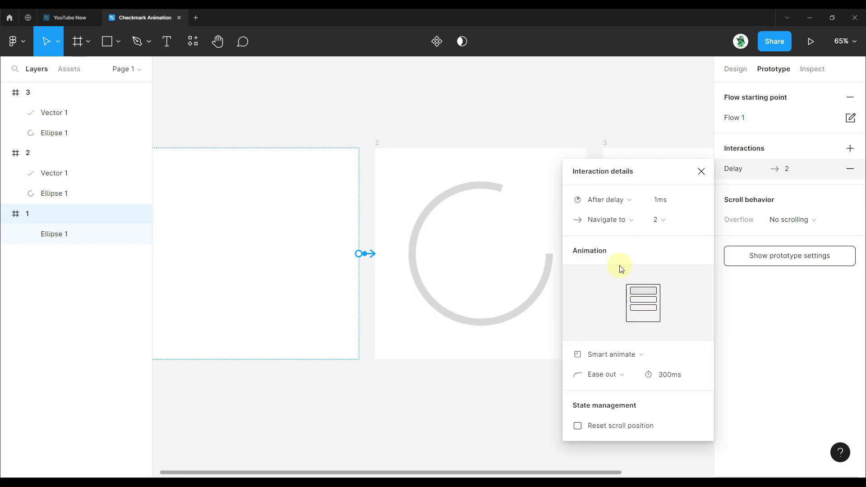
scroll(482, 213, down, 3)
click(670, 378)
text(500)
key(Return)
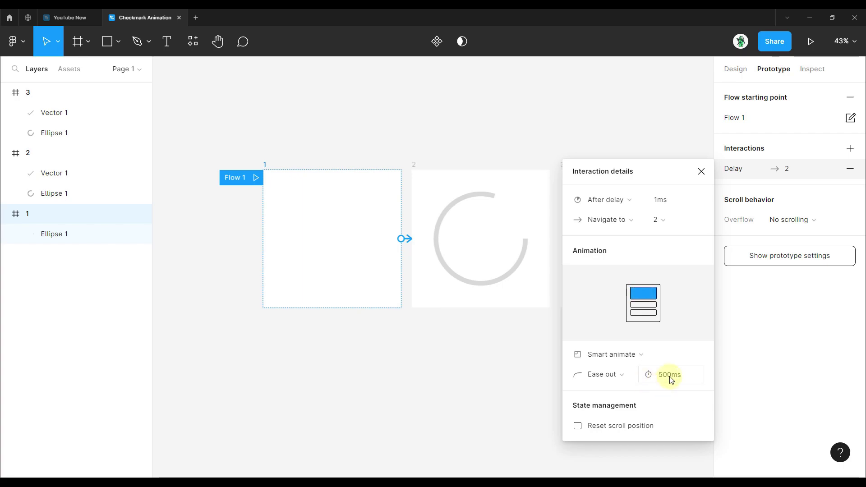
click(503, 367)
Step: Create a prototype connection from frame 2 to frame 3
scroll(531, 315, right, 5)
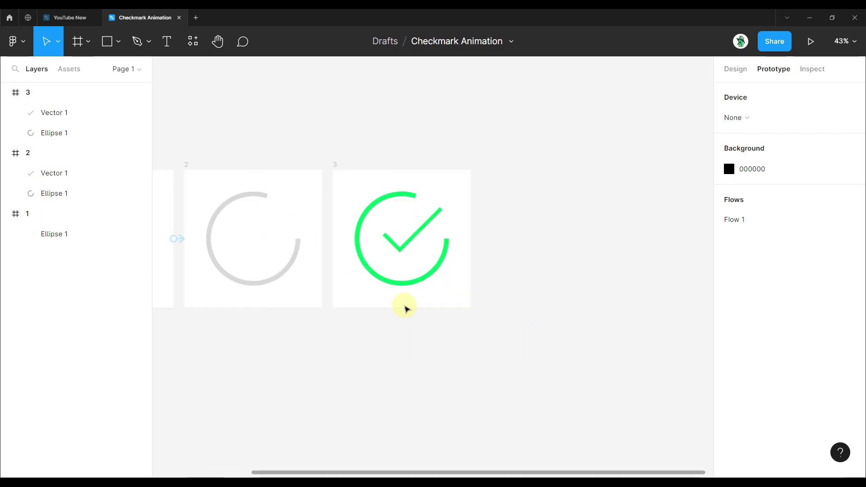
scroll(338, 235, left, 2)
click(389, 235)
drag(403, 242, 451, 244)
Step: Trigger frame 2's interaction After delay with a 1 ms delay, and clear the selection
click(604, 179)
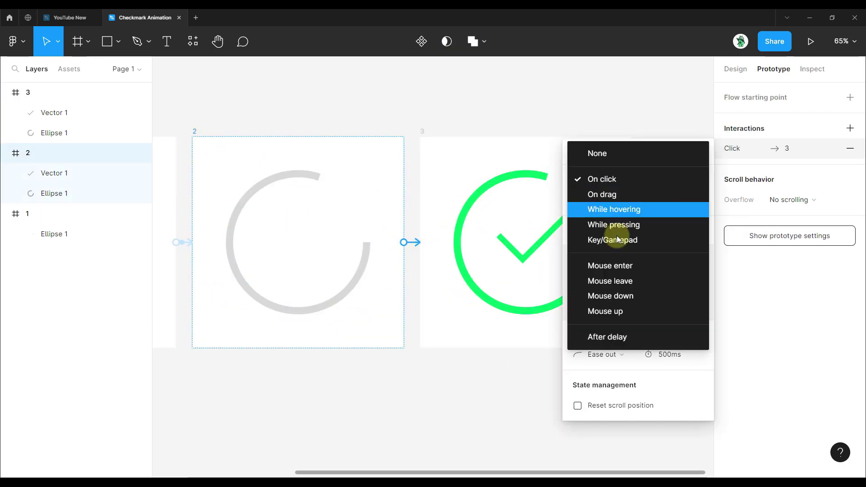
click(619, 334)
click(667, 187)
text(1)
key(Return)
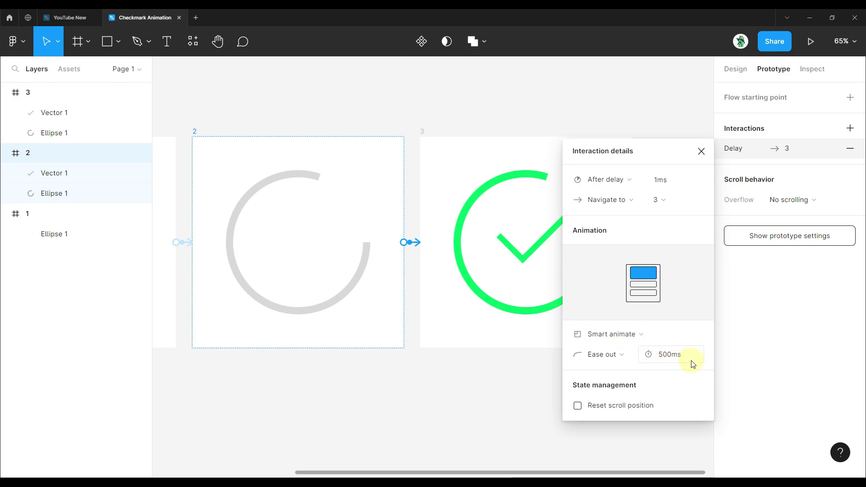
click(493, 103)
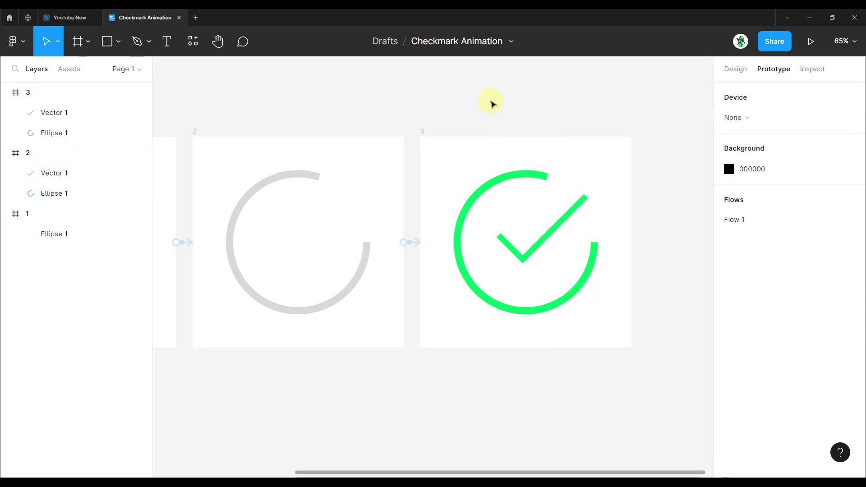
Step: Rename the flow starting at frame 1 to Animation
scroll(493, 102, down, 5)
scroll(446, 96, up, 4)
scroll(434, 139, down, 1)
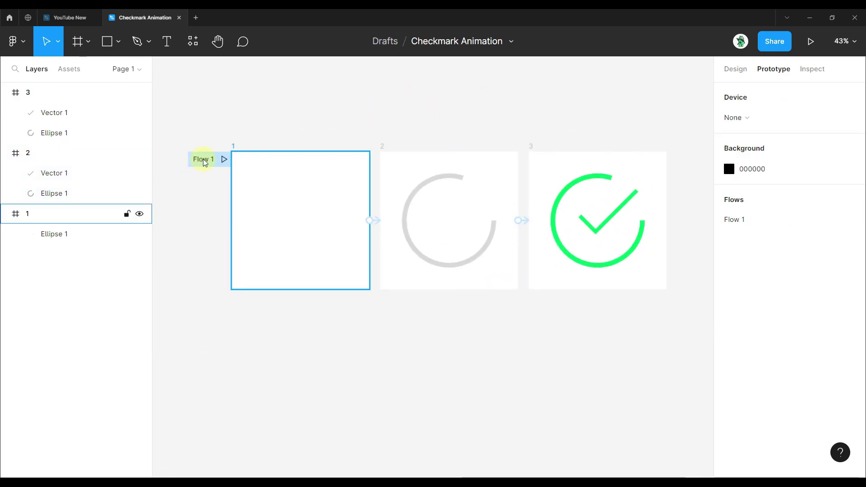
double_click(203, 159)
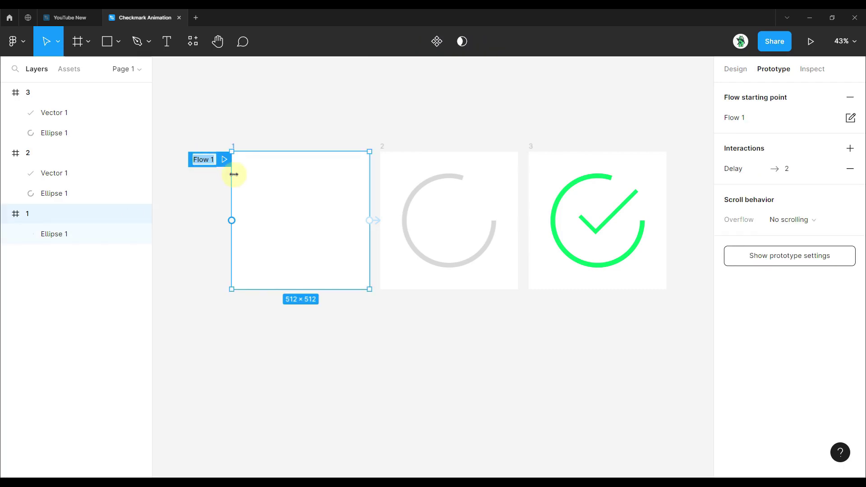
text(Animation)
key(Return)
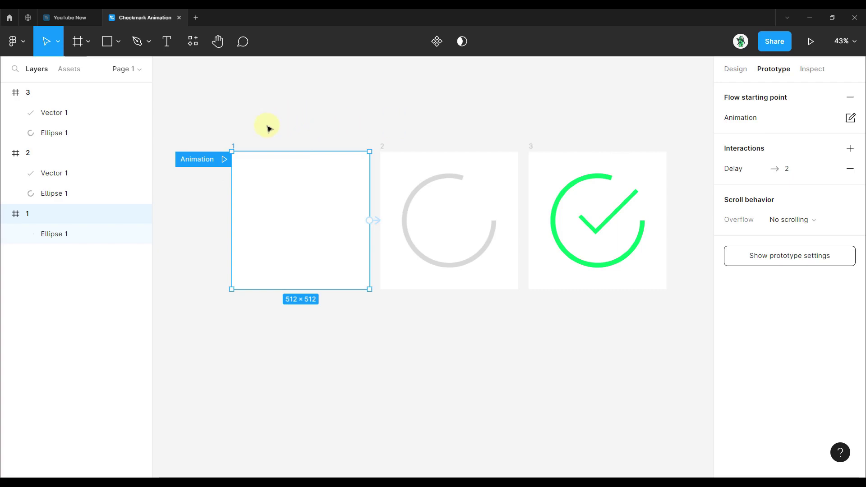
Step: Play the Animation flow as a prototype preview, return to the design file and clear the selection
click(224, 160)
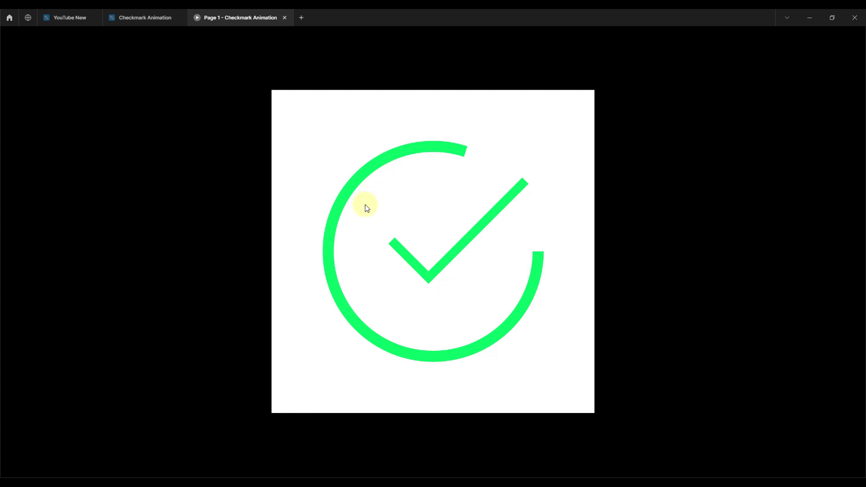
click(144, 17)
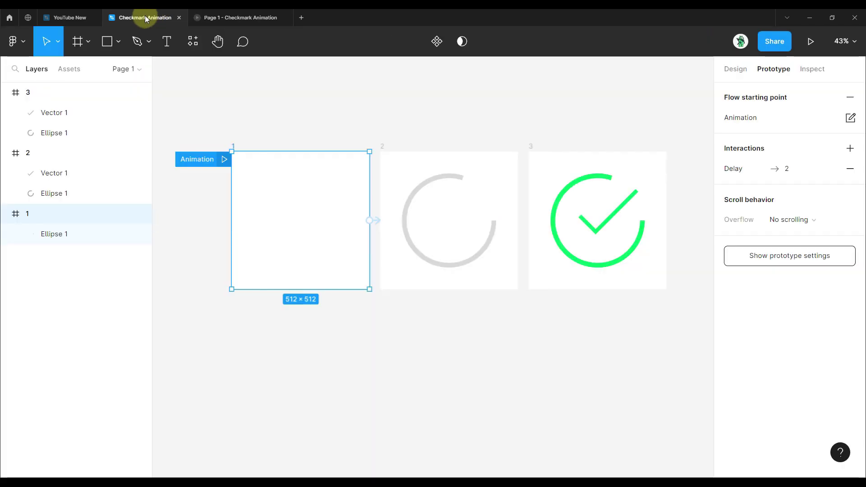
click(388, 120)
Step: Select all three frames and export their prototype flow with the Export prototype option of the Aninix · UI animation plugin
drag(389, 114, 393, 136)
scroll(393, 137, down, 2)
drag(219, 114, 654, 331)
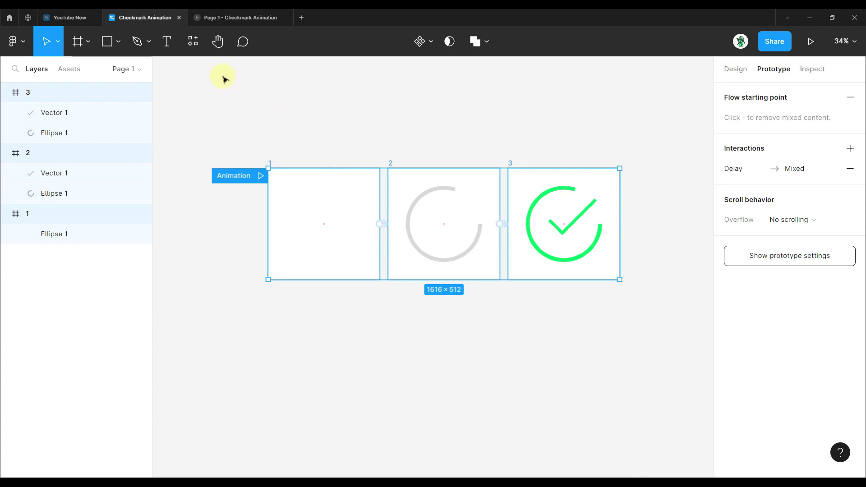
click(193, 45)
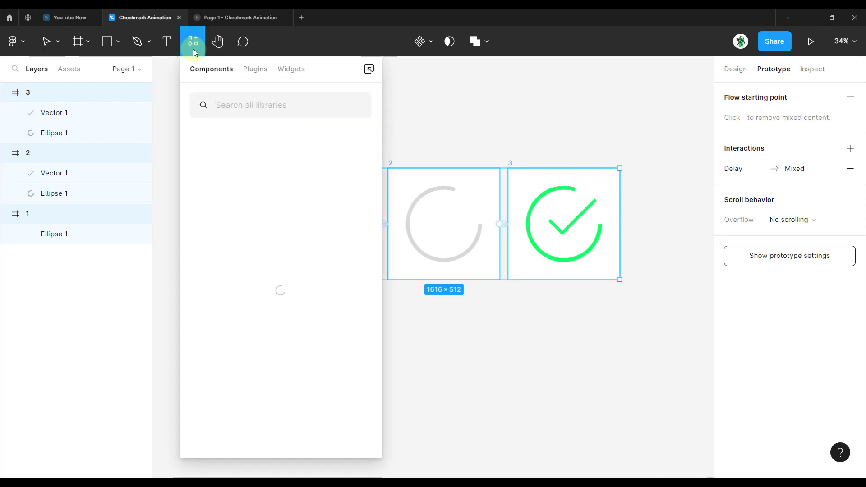
click(253, 68)
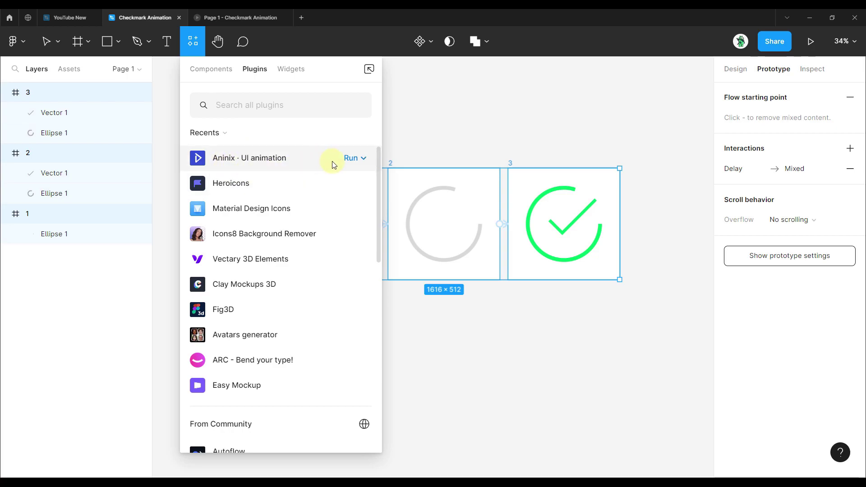
click(363, 158)
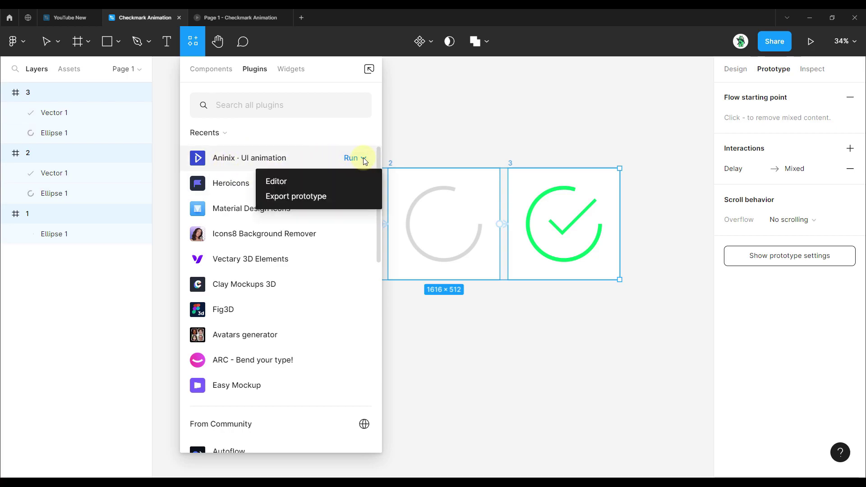
click(299, 197)
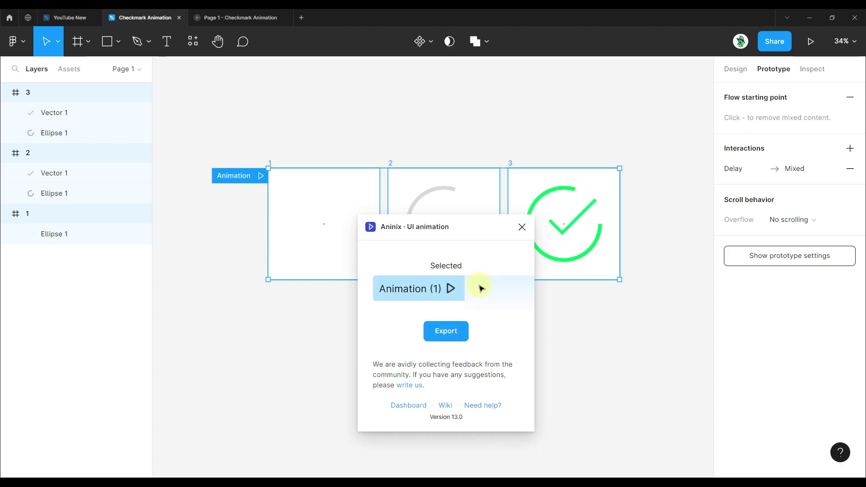
click(447, 332)
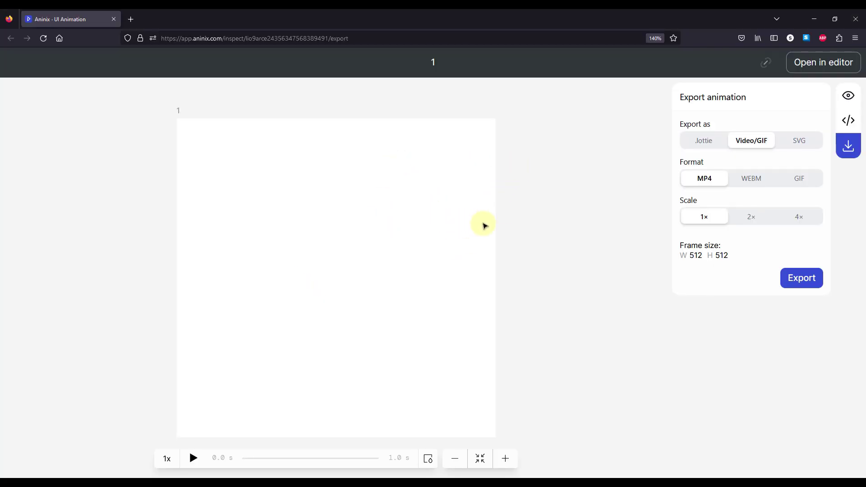
Step: Play and pause the animation on the Aninix export page, and open it in the Aninix editor
click(199, 459)
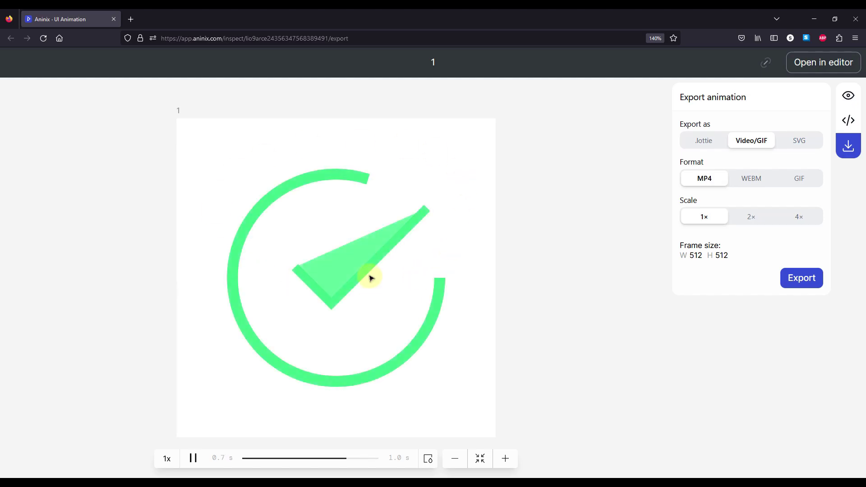
click(199, 464)
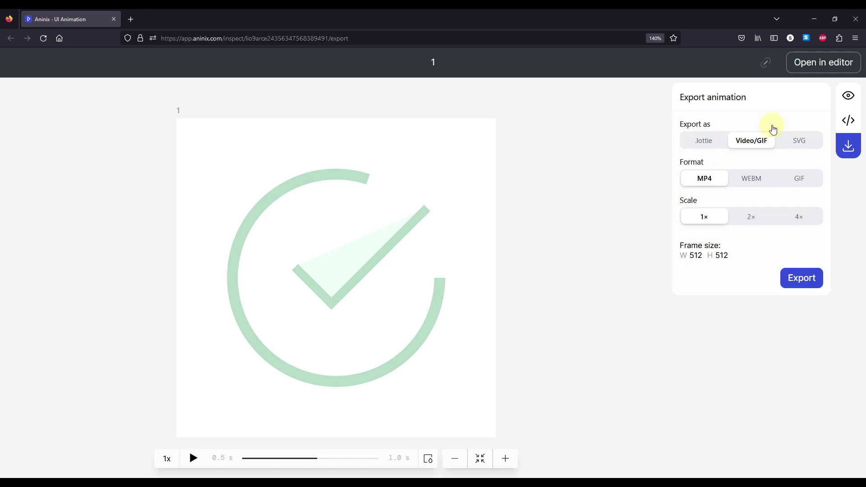
click(834, 69)
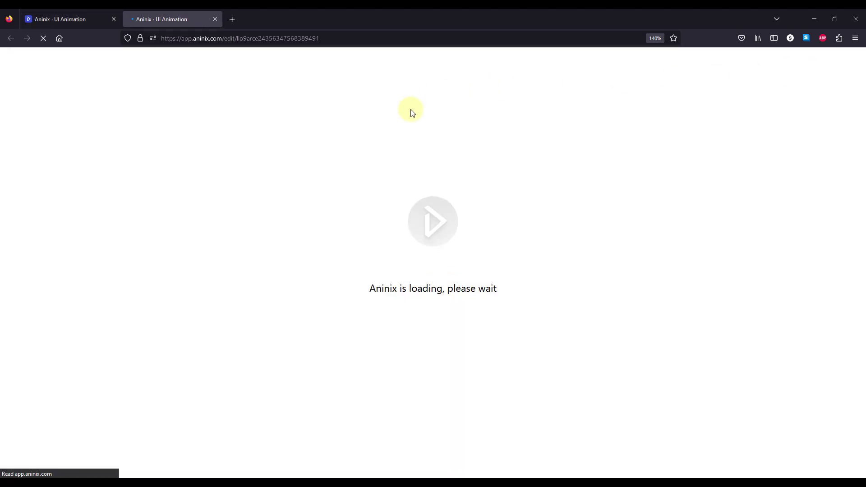
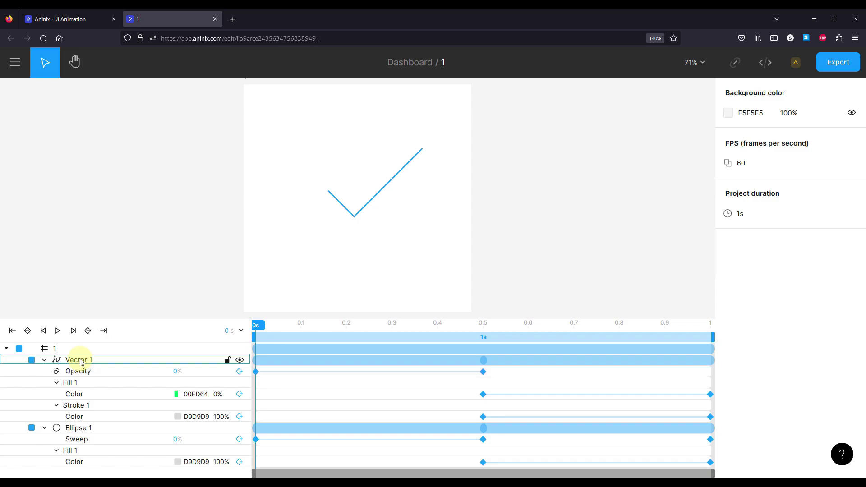
Step: Select the Vector 1 and Ellipse 1 layers in turn to examine their properties and animated tracks
click(82, 362)
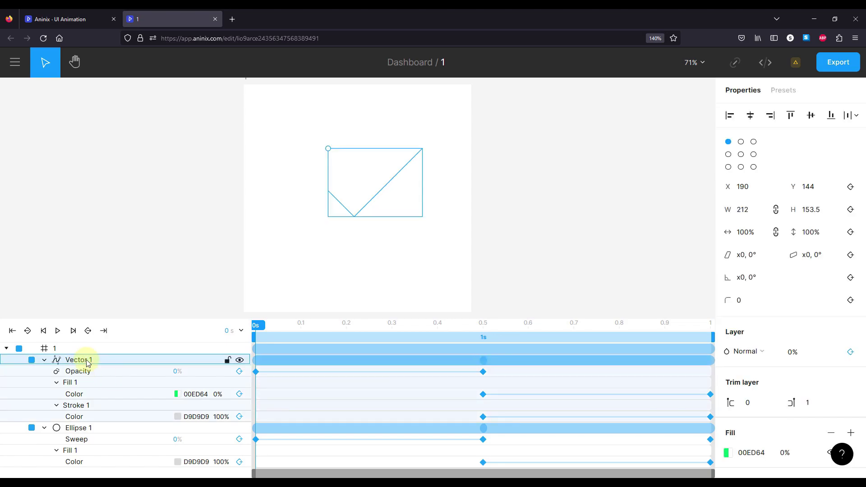
click(85, 431)
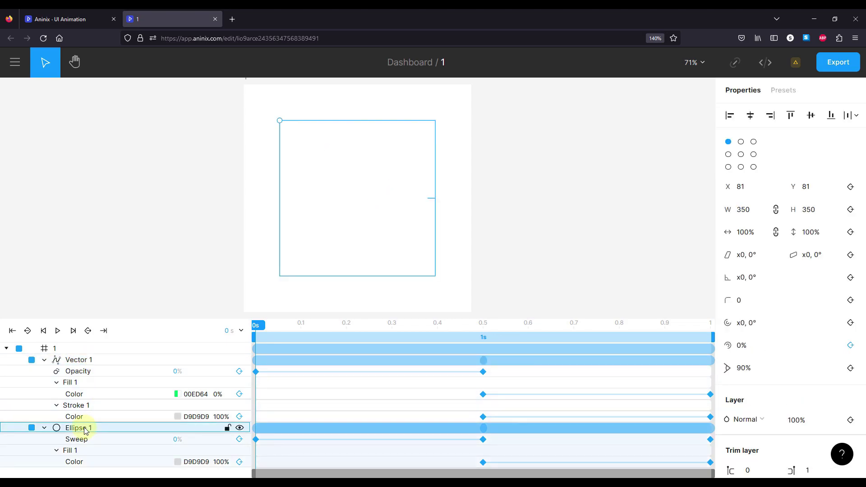
click(96, 363)
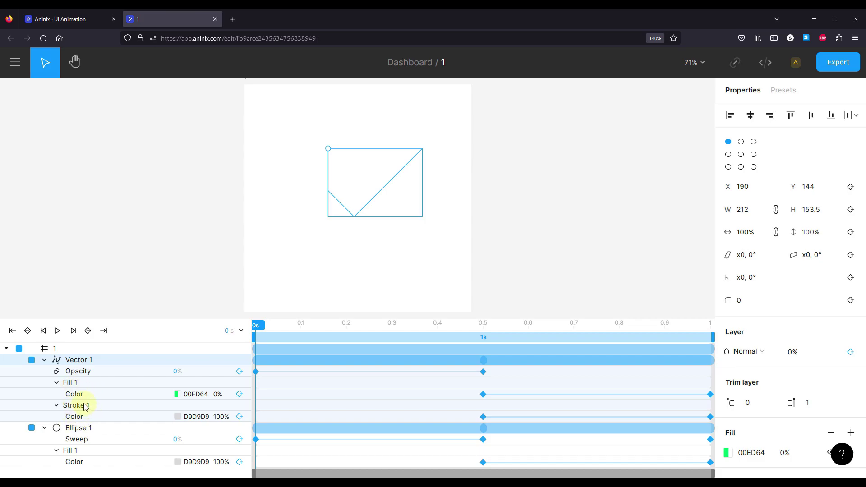
click(77, 383)
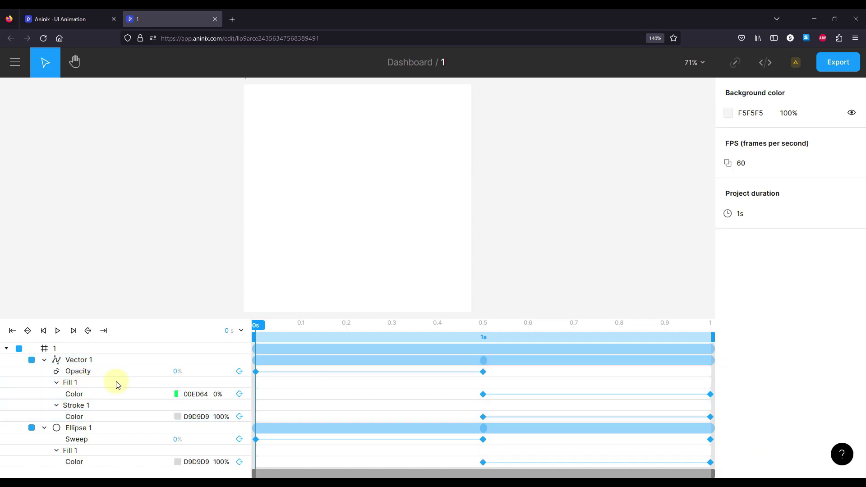
click(87, 362)
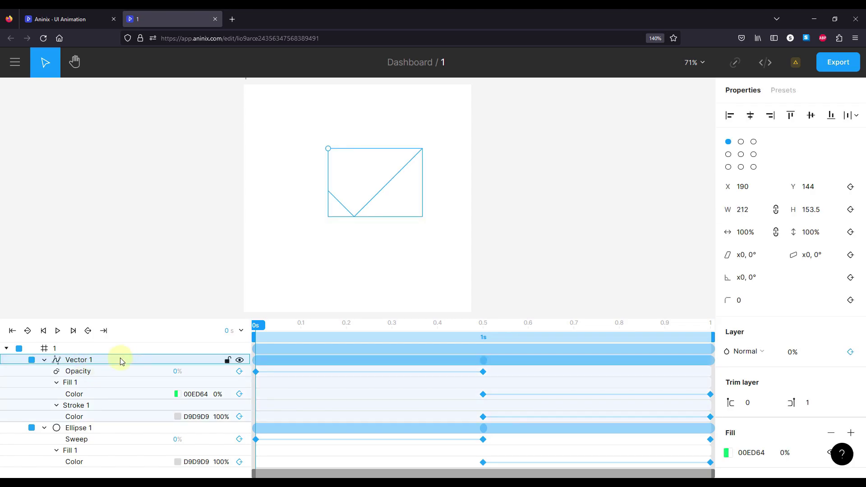
Step: Delete the fill color animation of Vector 1 between 0.5 s and 1 s
click(291, 373)
click(497, 394)
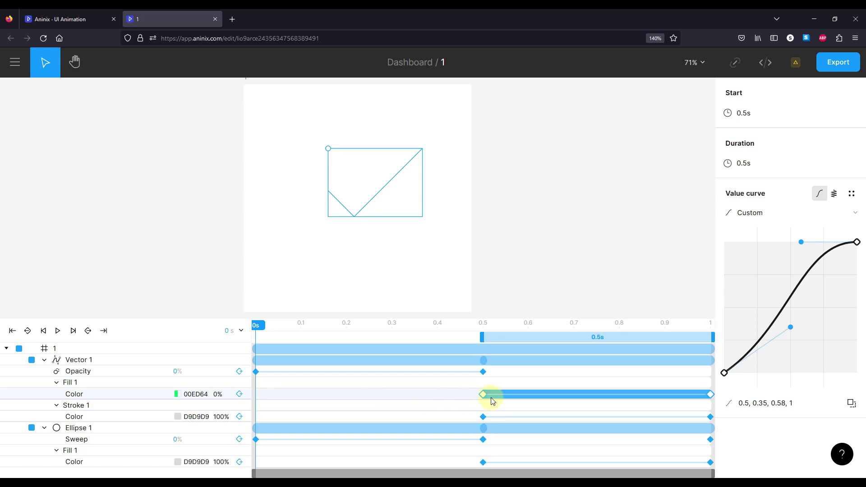
key(Delete)
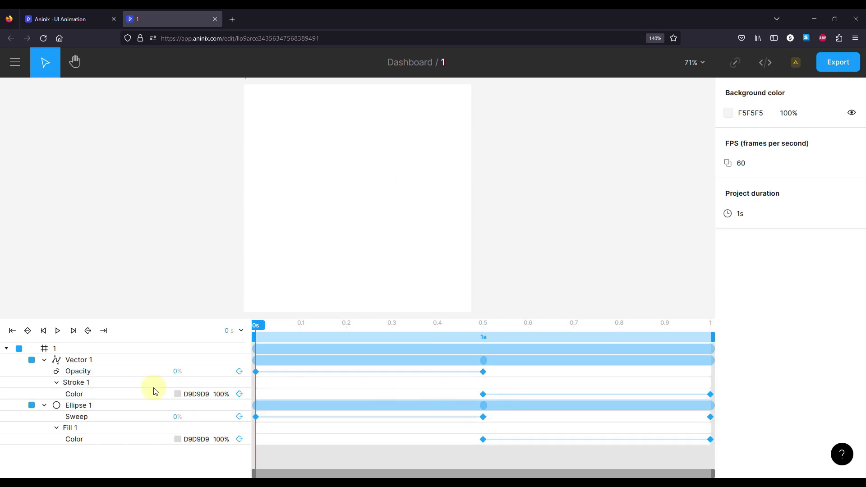
Step: Check the animation at 0.04 s and remove the green 00ED64 fill from Vector 1
drag(256, 328, 276, 356)
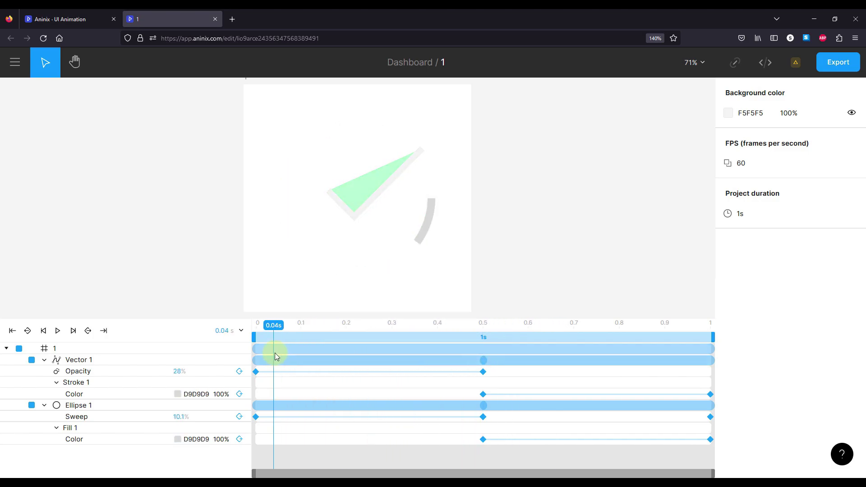
click(71, 360)
scroll(767, 384, down, 5)
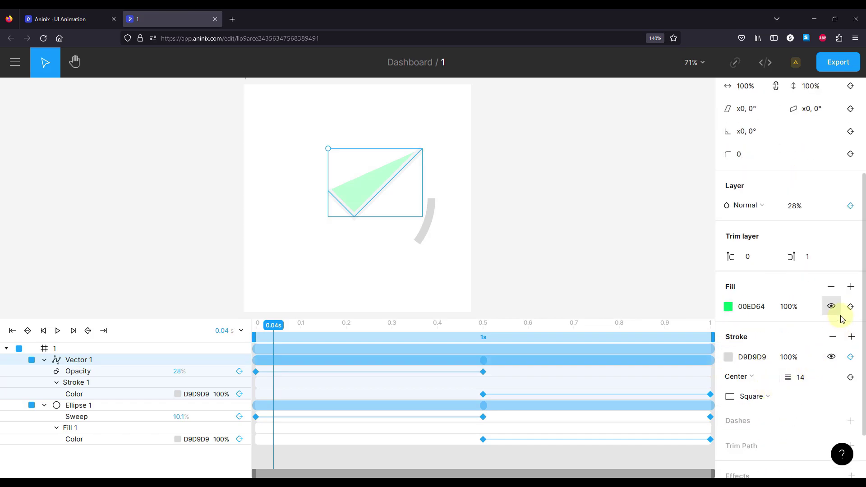
click(831, 288)
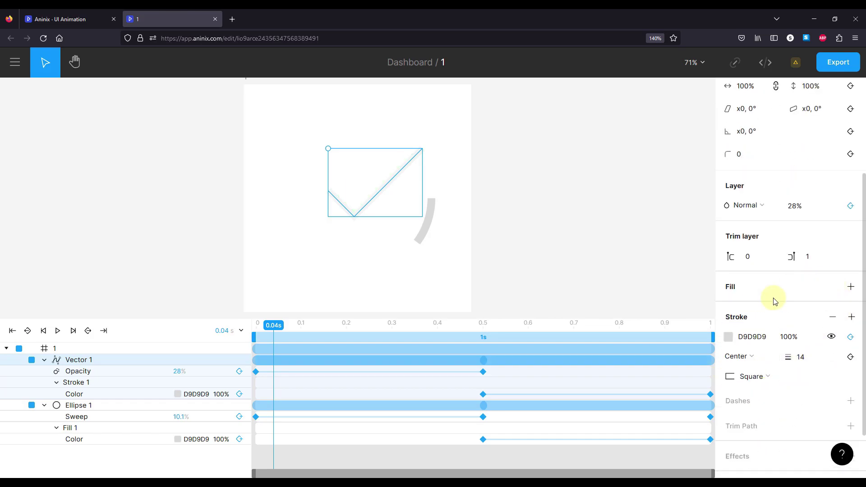
Step: Play and scrub the timeline between 0 s and 0.5 s to examine Vector 1's opacity and Ellipse 1's sweep
drag(268, 328, 243, 325)
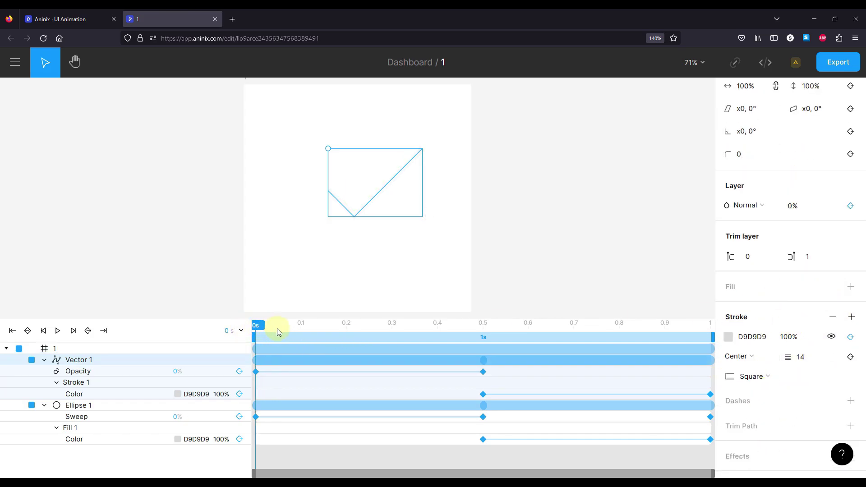
key(space)
drag(482, 351, 357, 353)
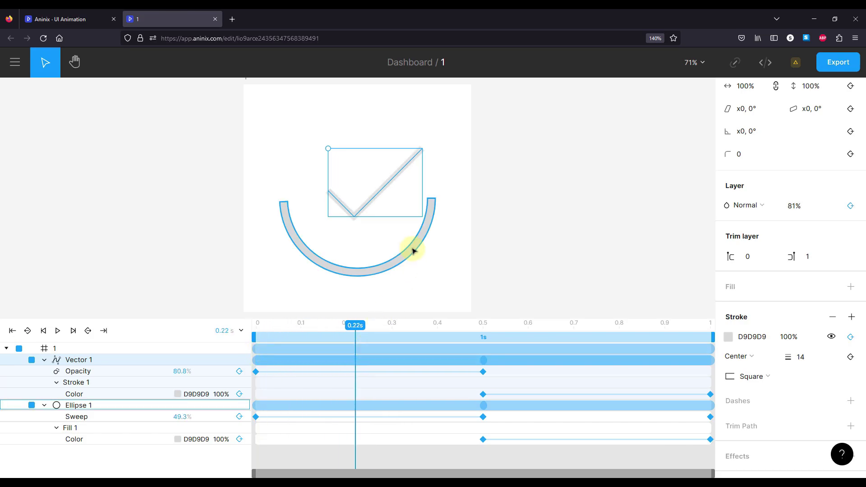
click(74, 412)
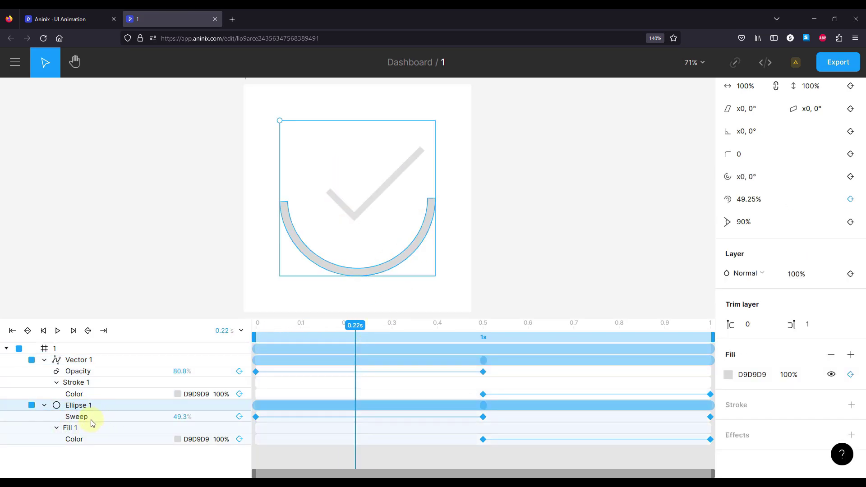
key(Escape)
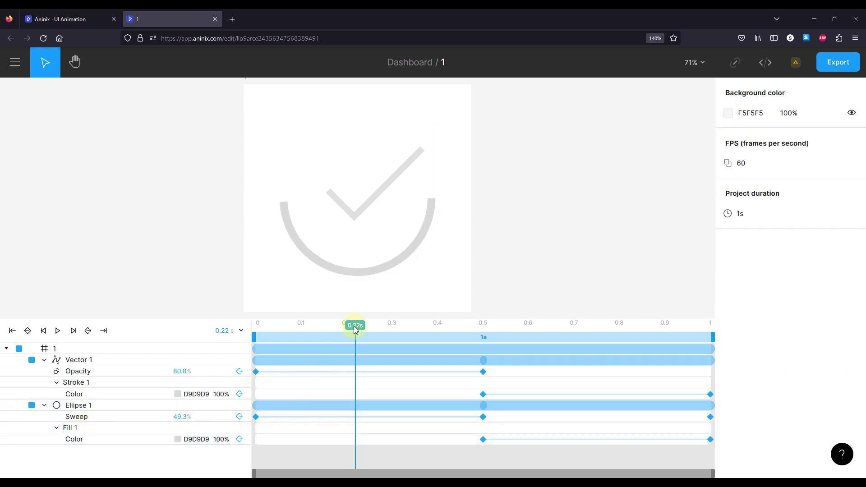
drag(356, 330, 255, 330)
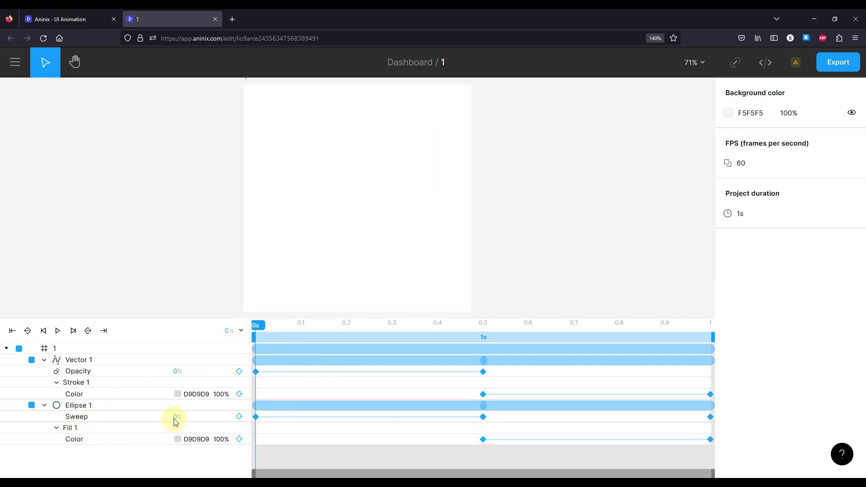
drag(259, 330, 483, 339)
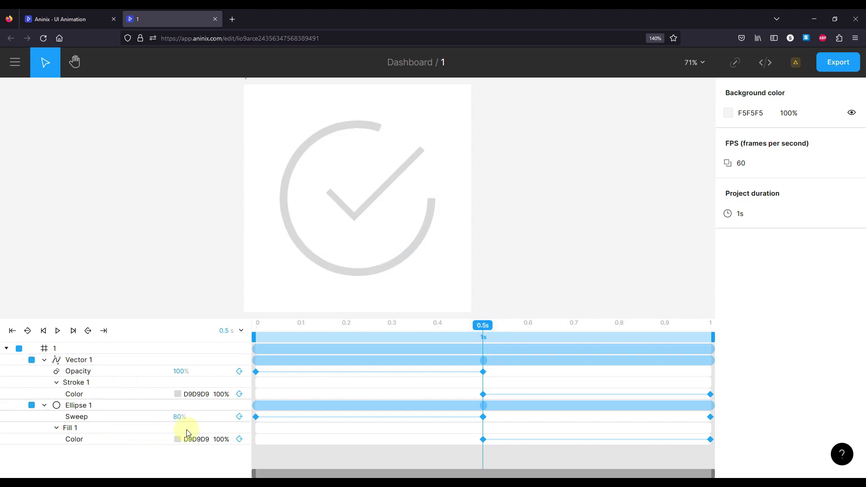
drag(487, 330, 179, 312)
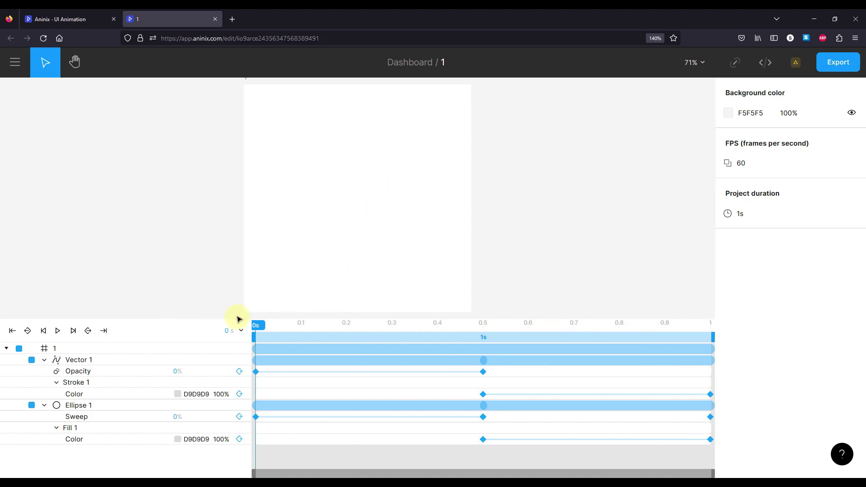
drag(239, 320, 328, 327)
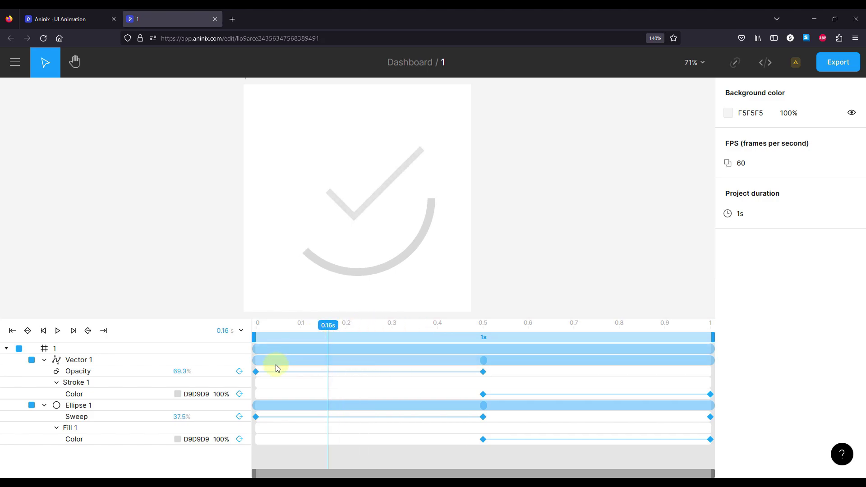
Step: Set the value curve to Apple / Standard for Vector 1's opacity and Ellipse 1's sweep from 0 s to 0.5 s
click(277, 371)
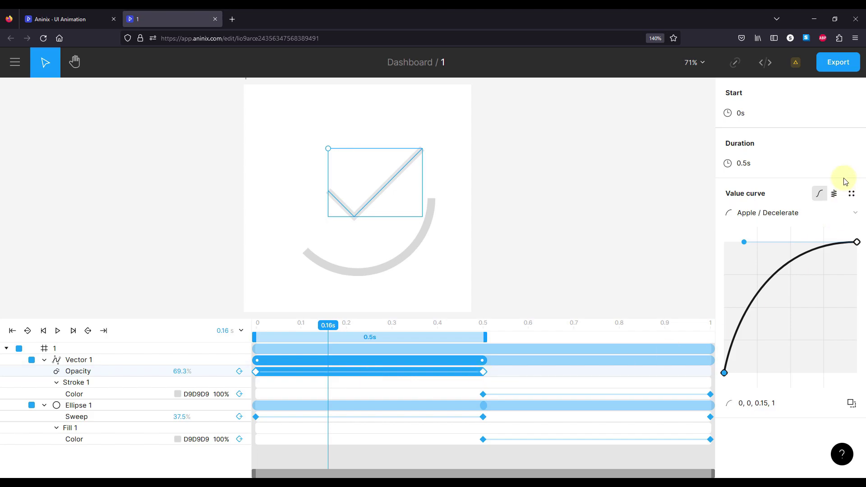
click(783, 219)
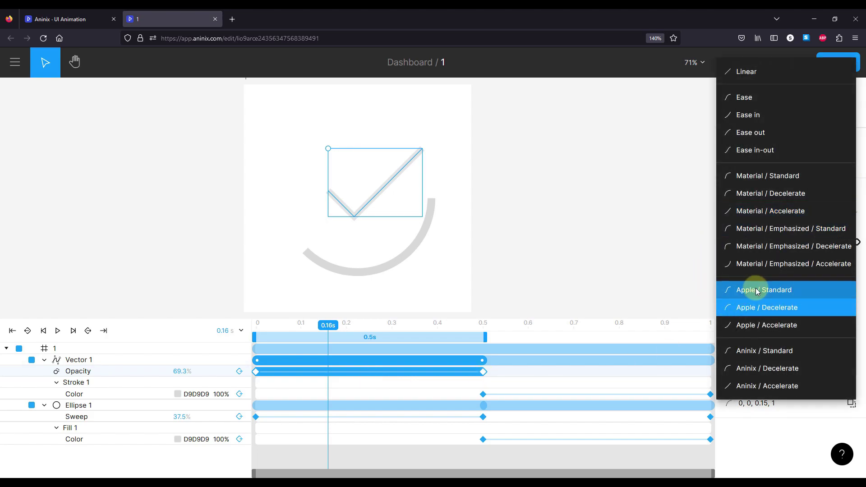
click(773, 289)
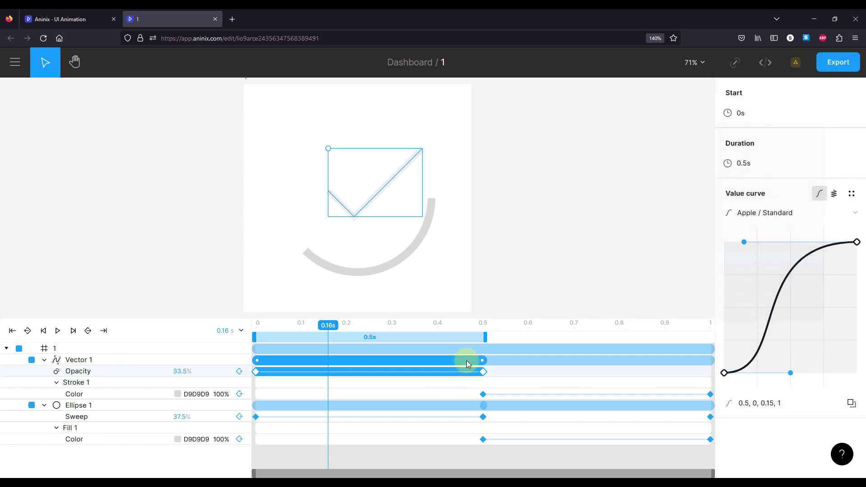
click(432, 418)
click(762, 213)
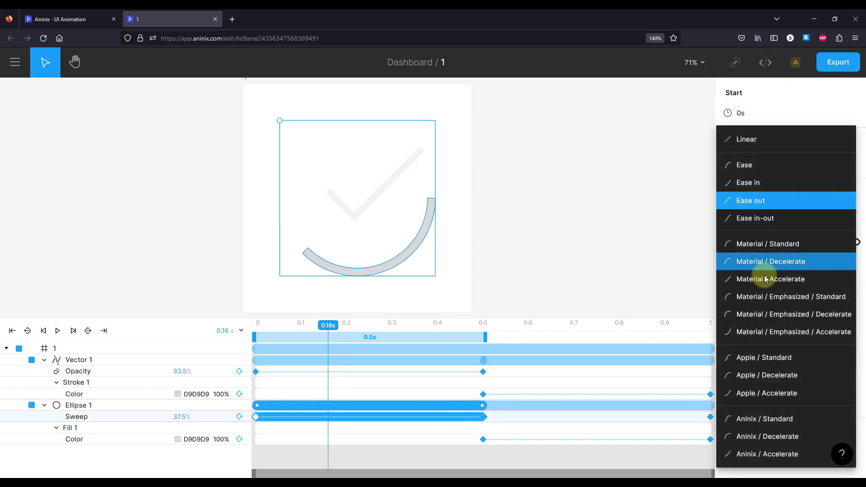
click(757, 357)
Step: Set the value curve of Vector 1's stroke color animation to Apple / Standard and clear the timeline selection
click(548, 396)
click(762, 213)
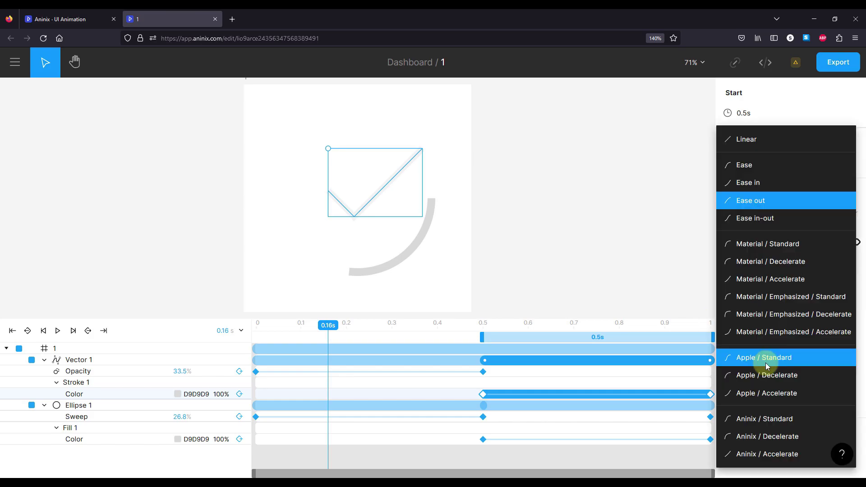
click(765, 362)
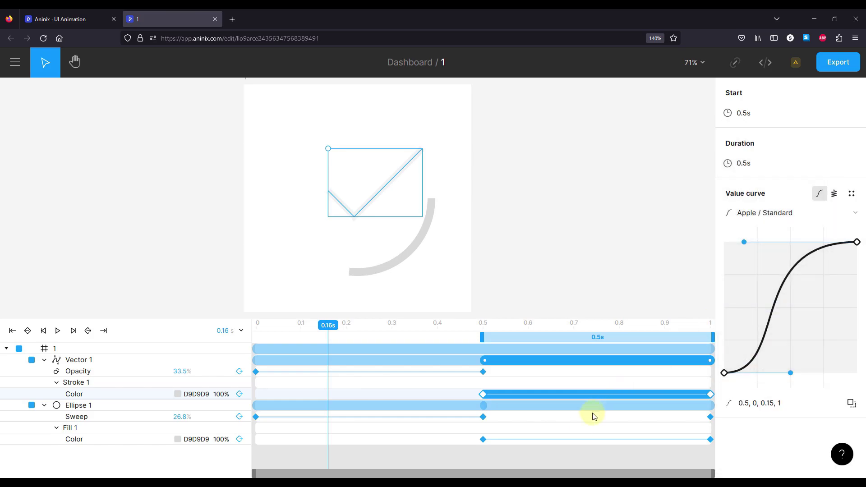
click(563, 442)
click(580, 245)
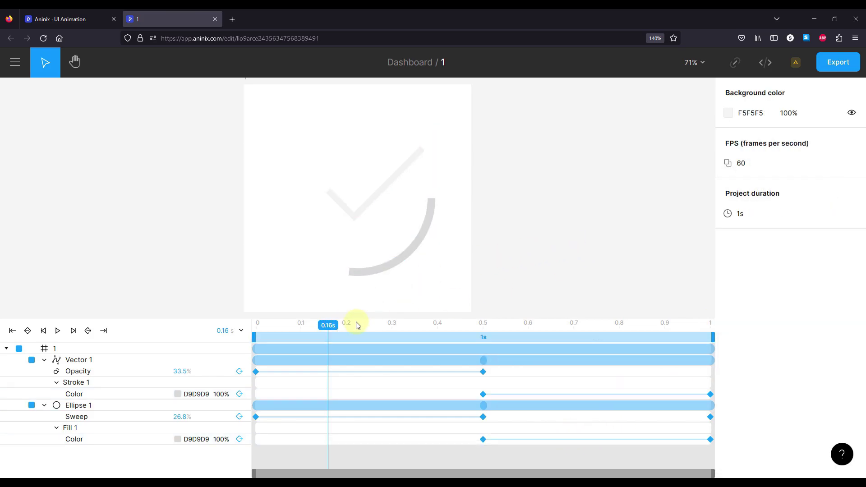
Step: Shift Vector 1's opacity animation so that it runs from 0.5 s to 1 s
drag(328, 328, 455, 354)
drag(391, 352, 484, 356)
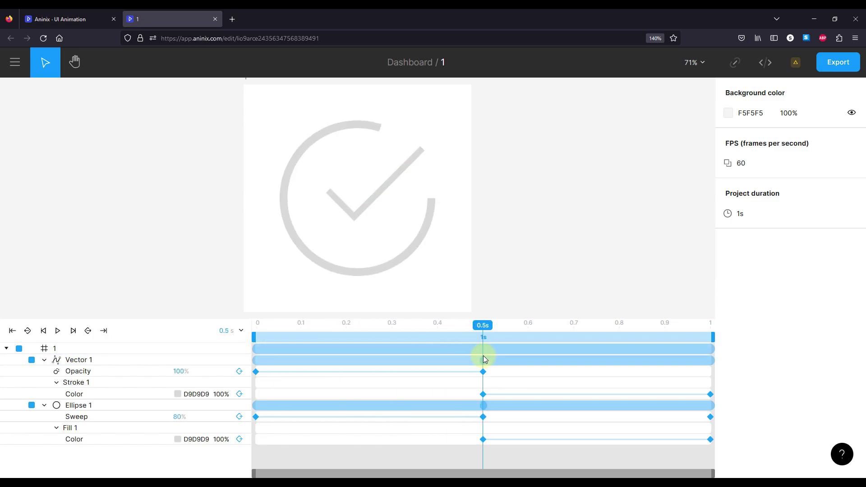
click(66, 374)
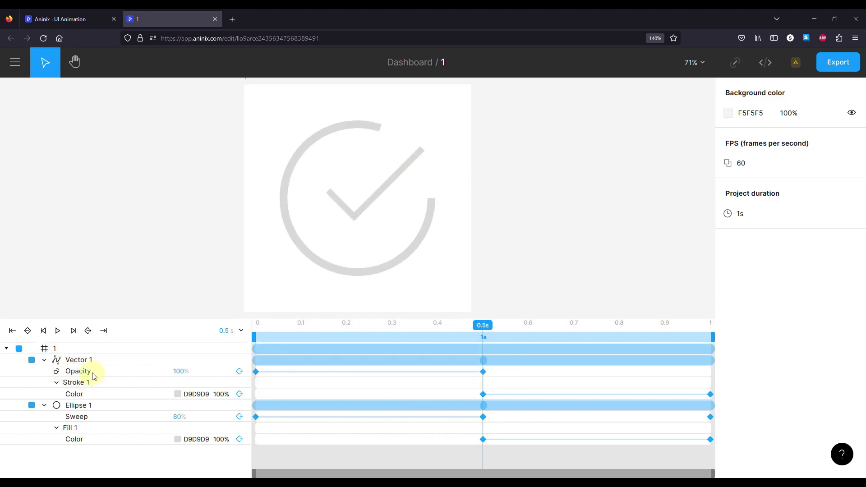
click(316, 373)
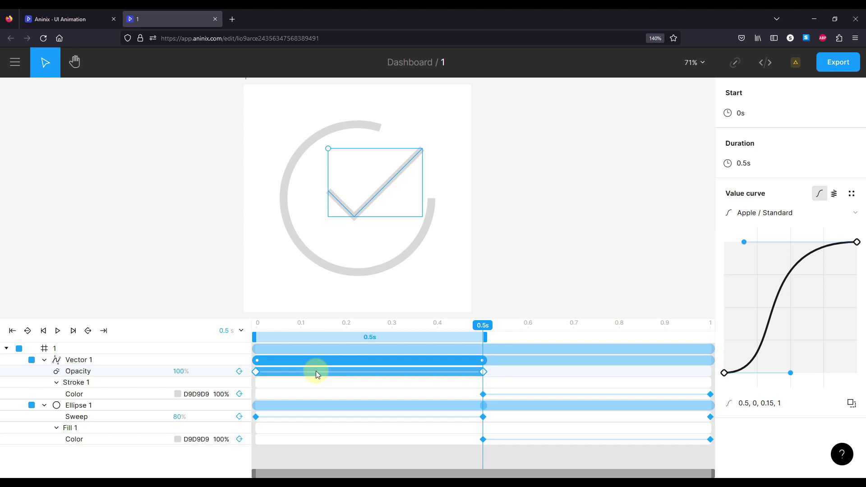
click(484, 373)
click(397, 372)
drag(376, 371, 604, 378)
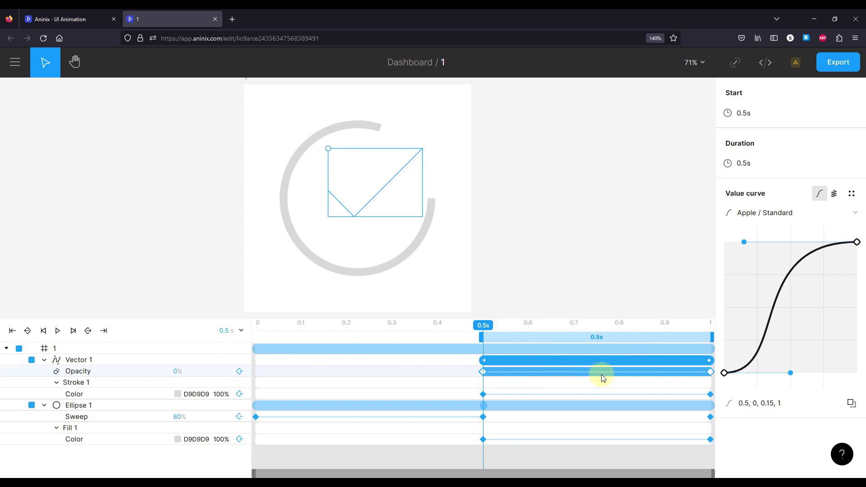
click(490, 370)
drag(481, 337, 247, 333)
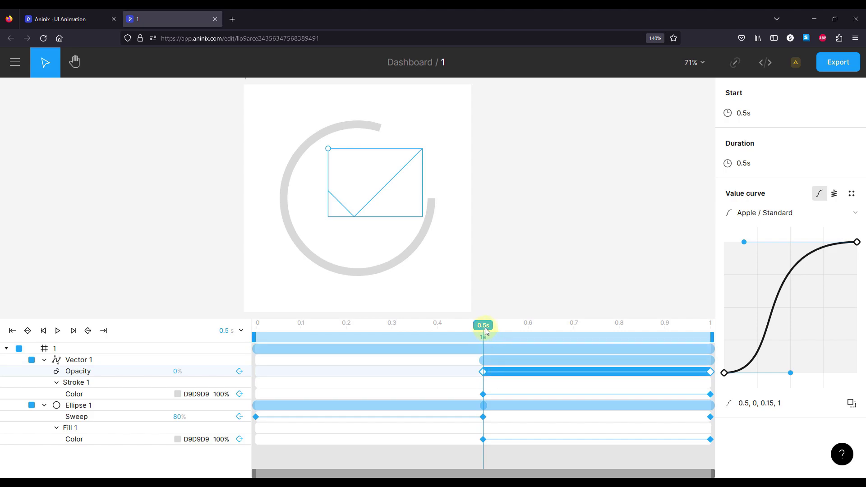
Step: Scrub the timeline to 1 s and back to the start, play the animation and pause it at 0.12 s
drag(483, 326, 476, 360)
click(522, 266)
drag(476, 329, 718, 343)
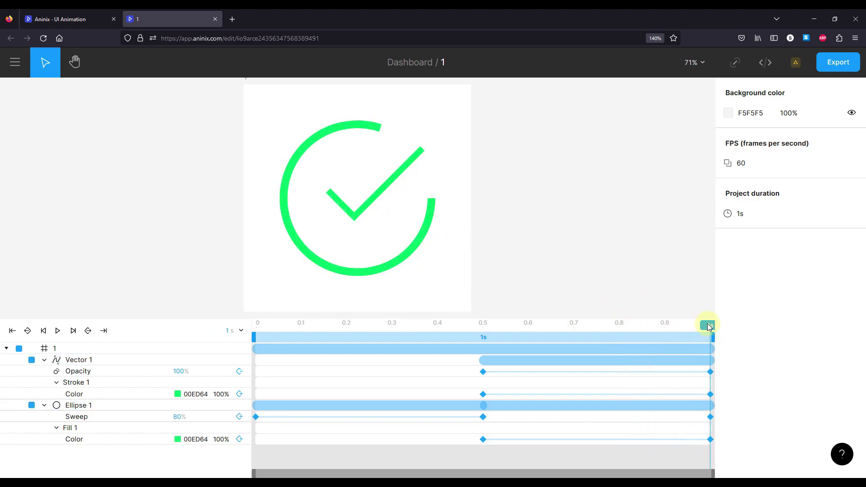
drag(700, 330, 253, 319)
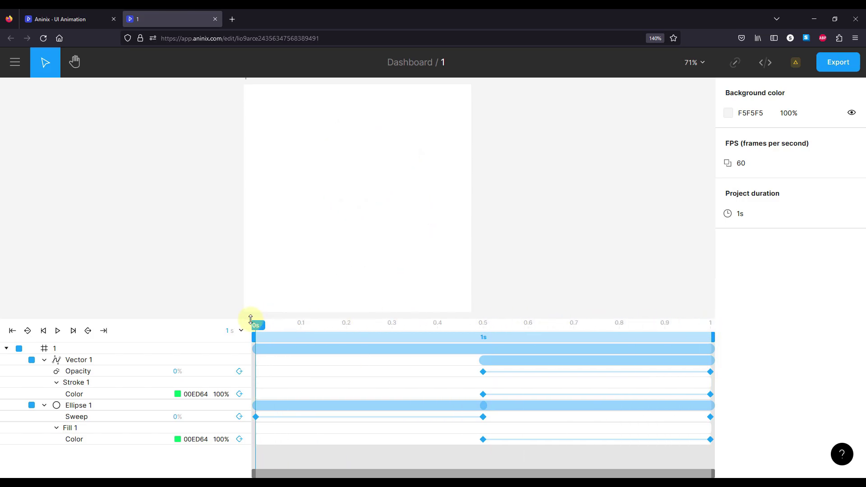
click(57, 336)
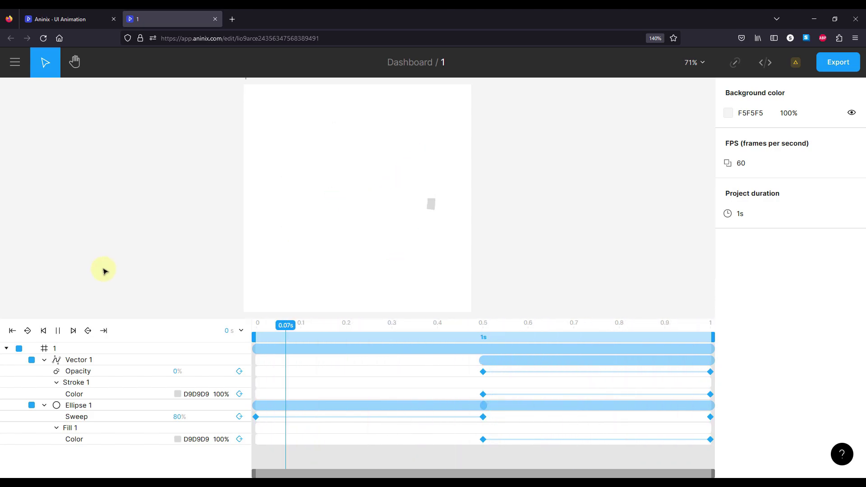
click(57, 332)
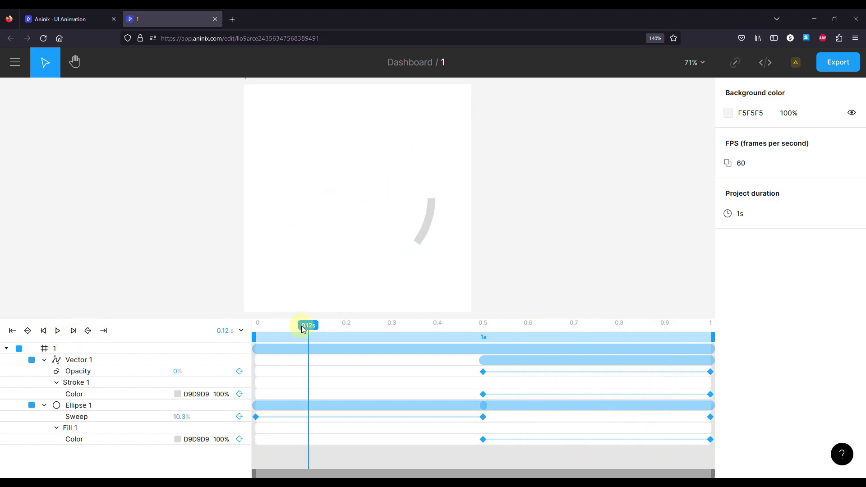
Step: Set Vector 1's width and height to 0 at 0.5 s and add a size keyframe there
click(301, 326)
drag(306, 332, 485, 329)
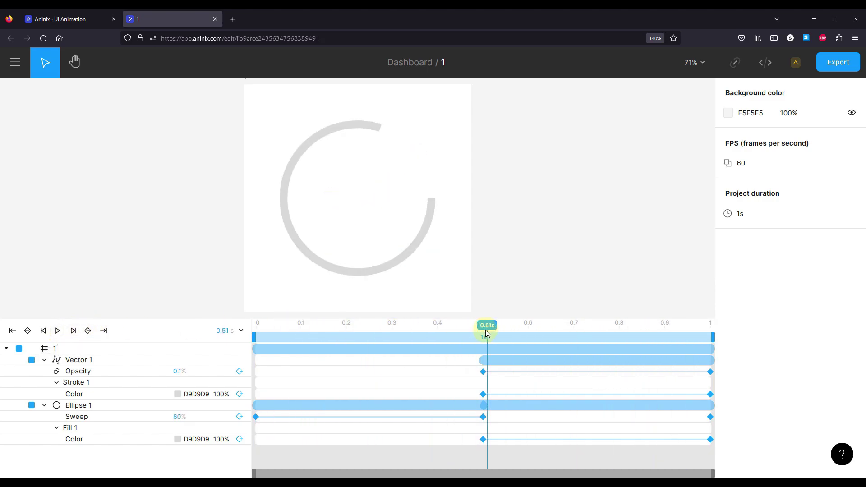
click(85, 360)
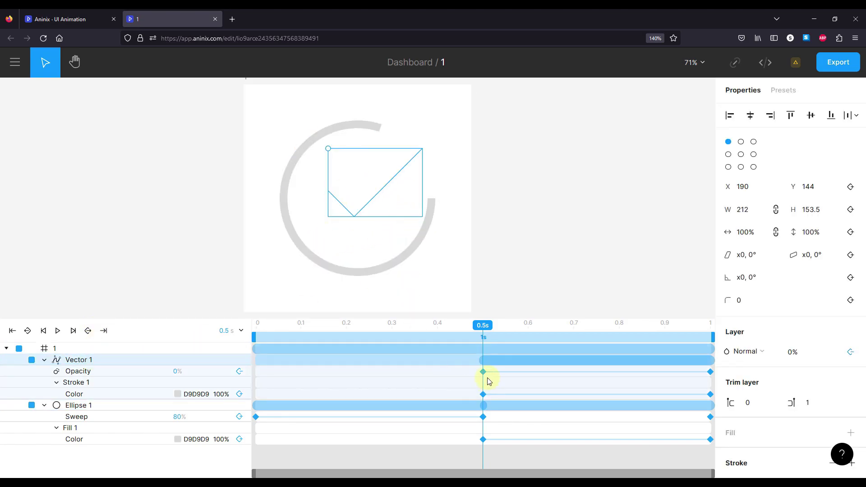
click(749, 217)
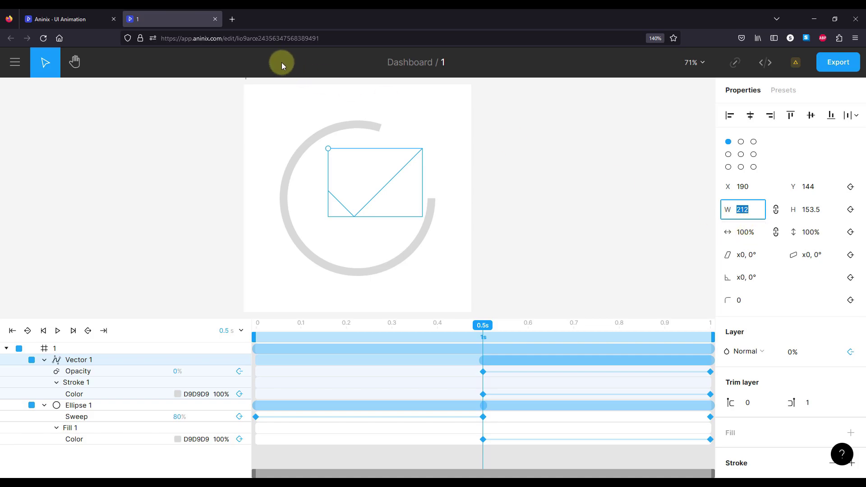
click(814, 210)
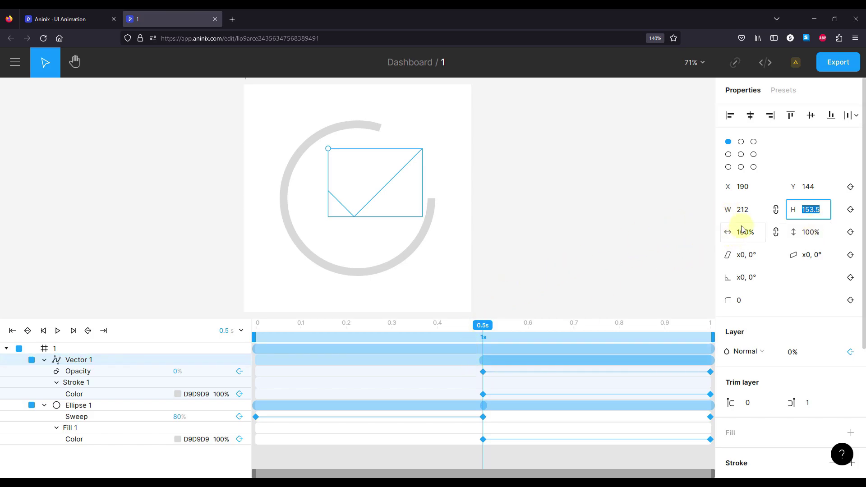
click(742, 211)
key(Return)
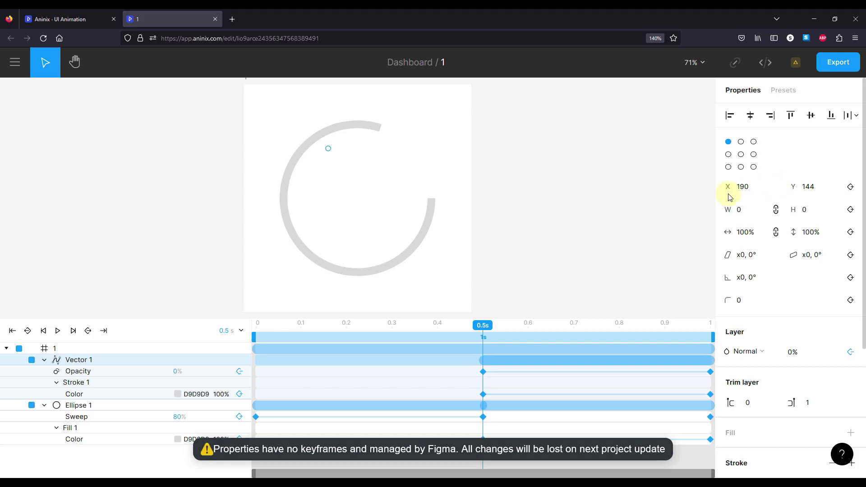
click(852, 211)
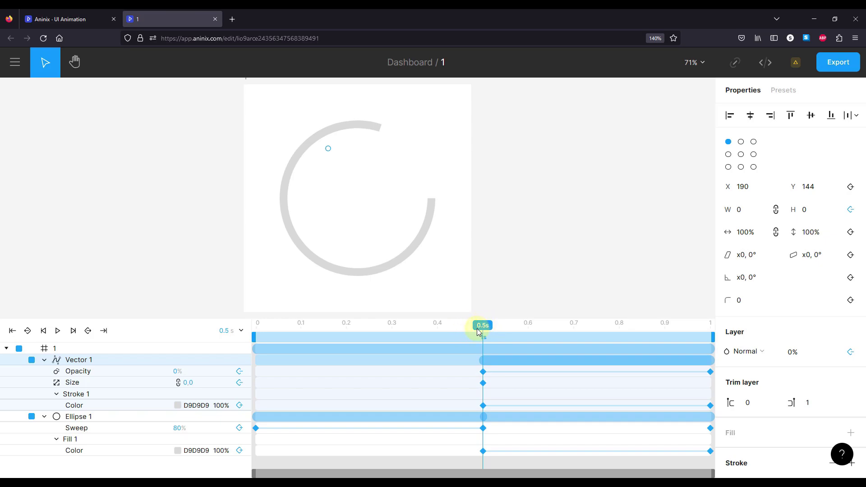
Step: At 1 s, set Vector 1's height to 153.5 and its width to 212
drag(485, 331, 707, 338)
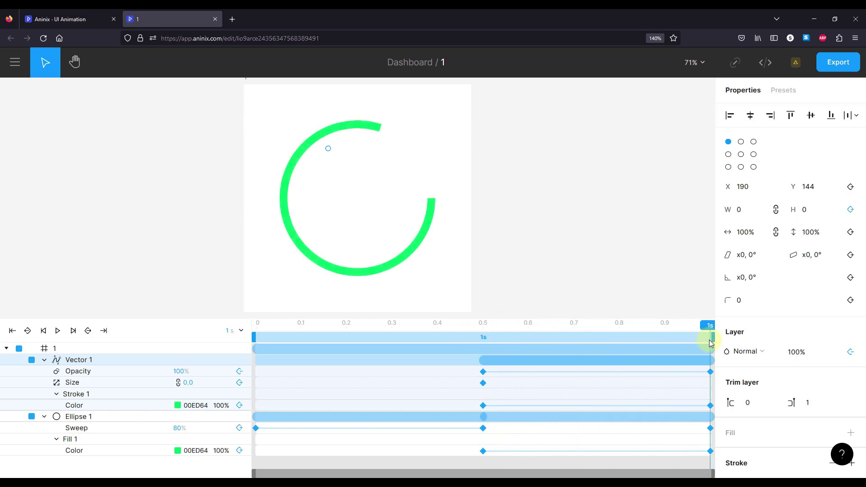
click(805, 211)
text(153.5)
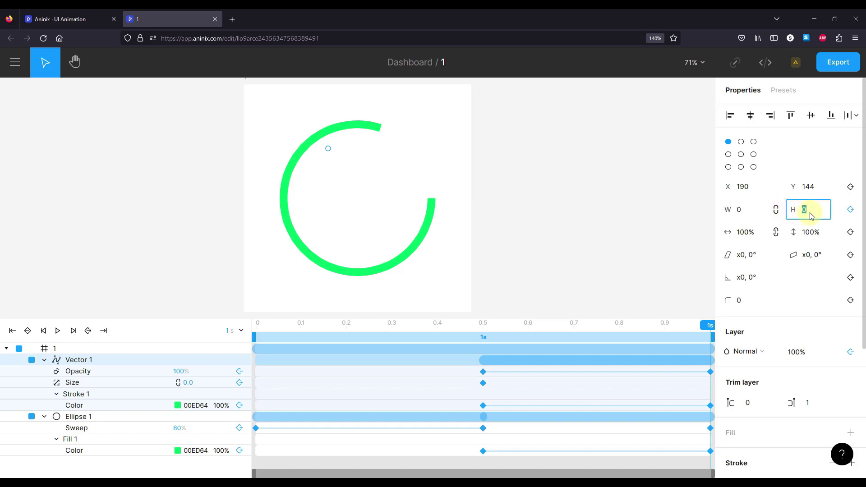
key(Tab)
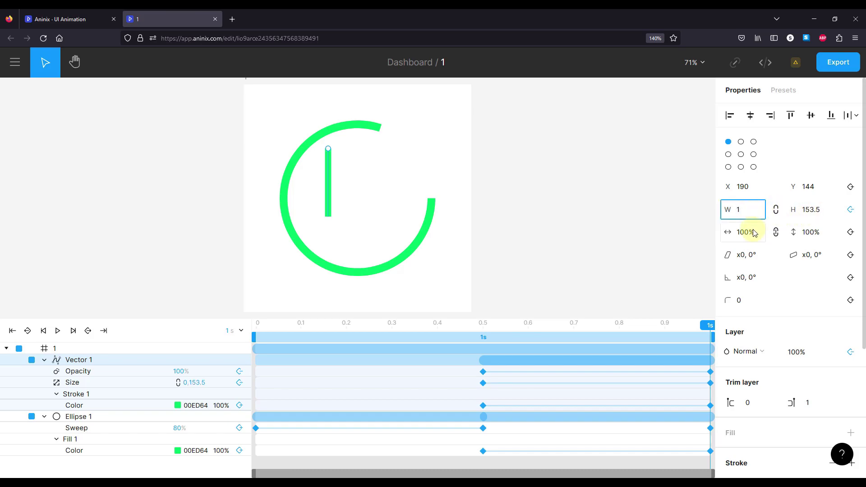
text(212)
key(Return)
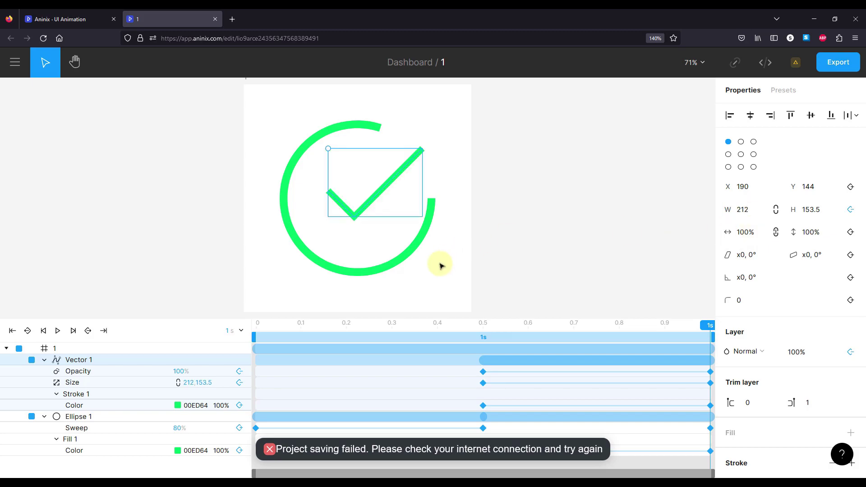
Step: Scrub the timeline back to the start with nothing selected, play the animation and pause it at 0.78 s
drag(710, 330, 681, 345)
drag(524, 338, 546, 336)
click(590, 276)
drag(447, 342, 141, 328)
click(58, 331)
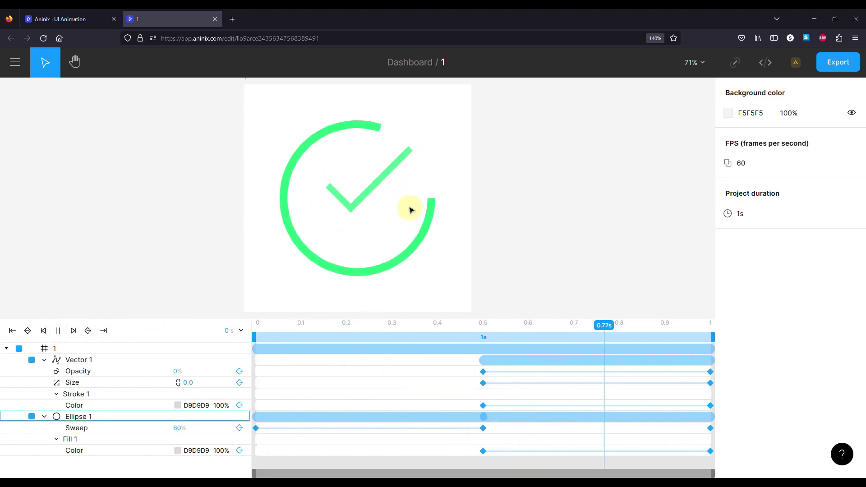
click(57, 331)
Step: Set Vector 1's anchor point to its center and preview the animation from the start
click(74, 361)
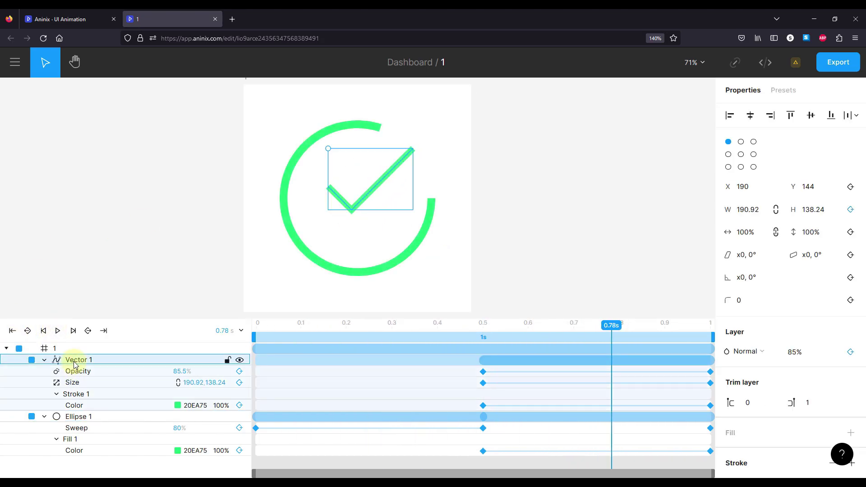
click(742, 156)
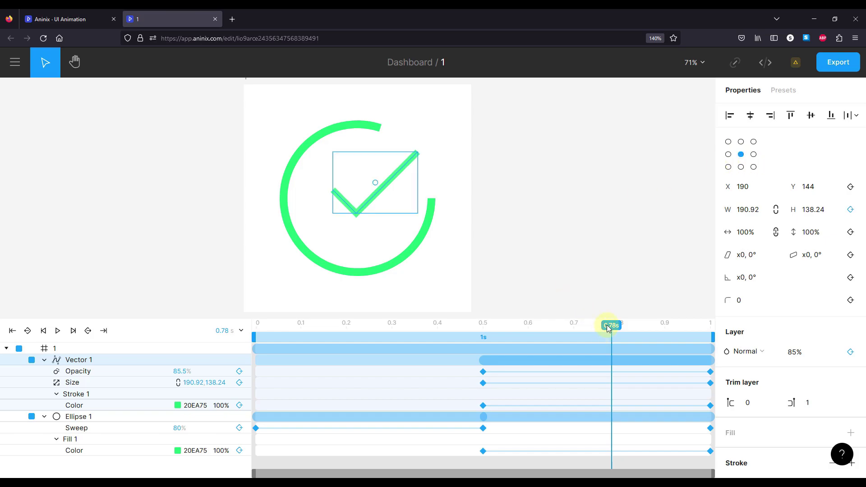
drag(609, 329, 216, 311)
click(58, 331)
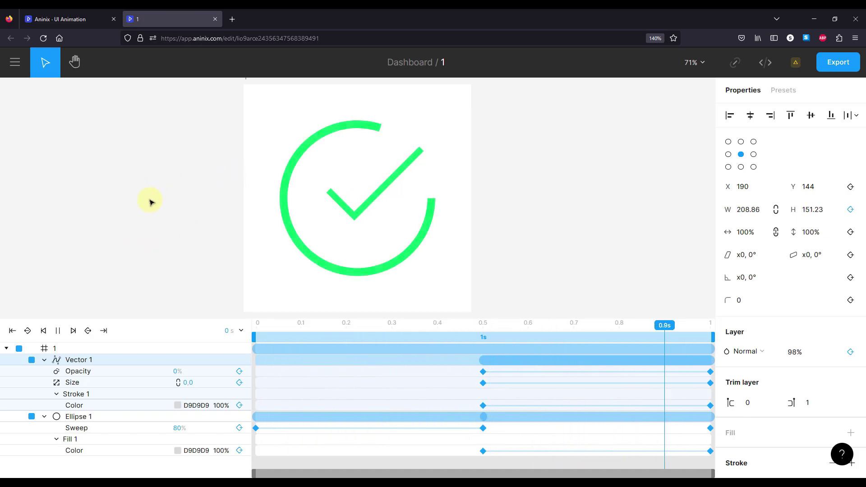
click(60, 331)
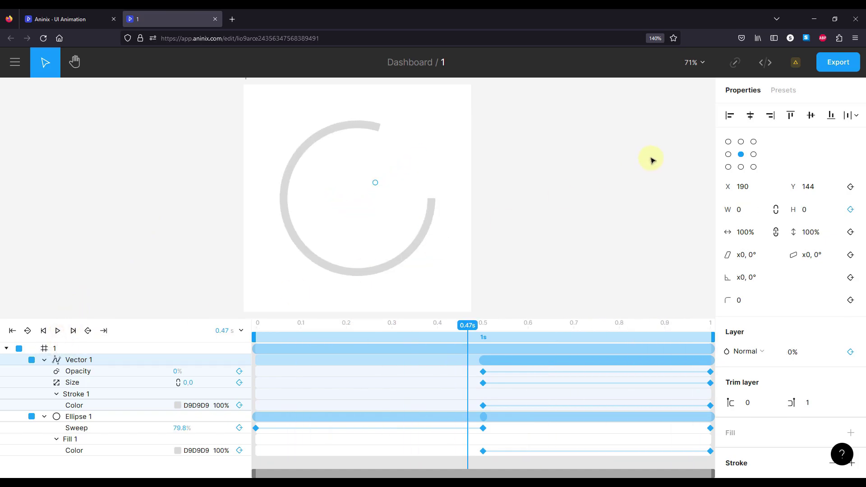
Step: Export the animation in .lottie format
click(838, 63)
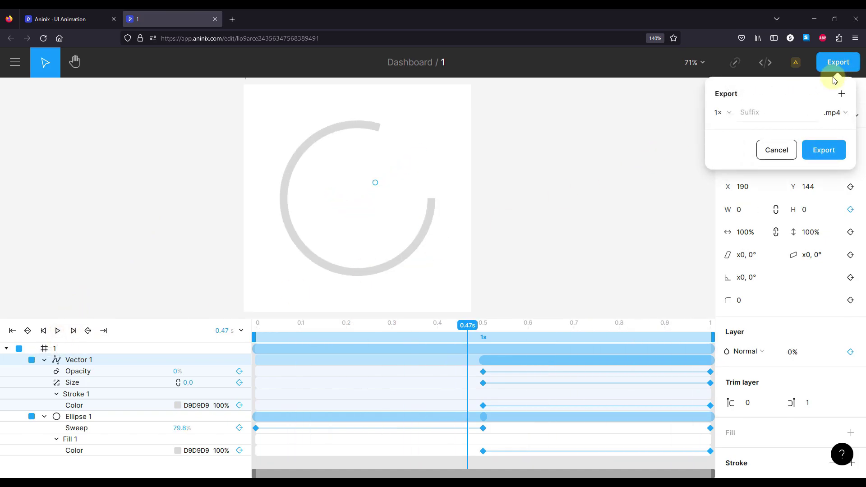
click(830, 115)
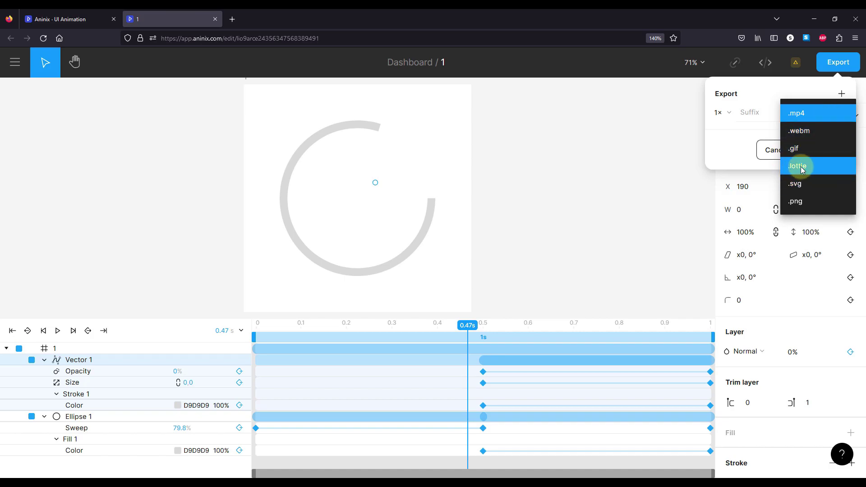
click(805, 168)
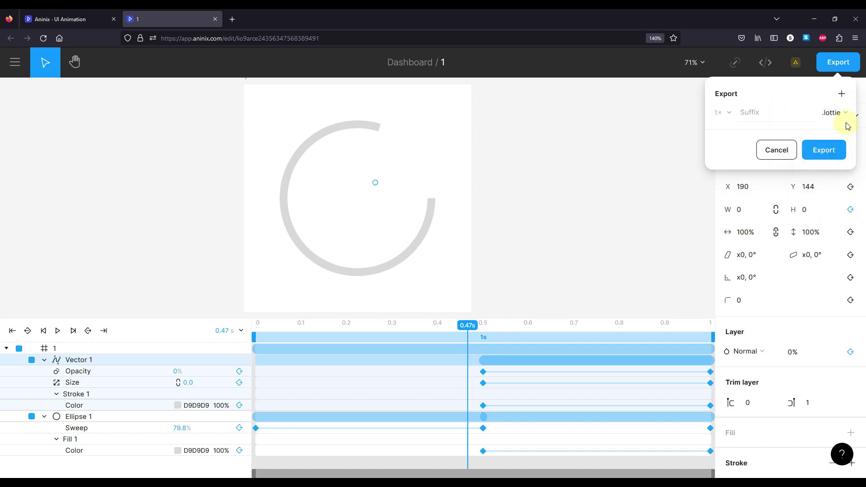
click(827, 153)
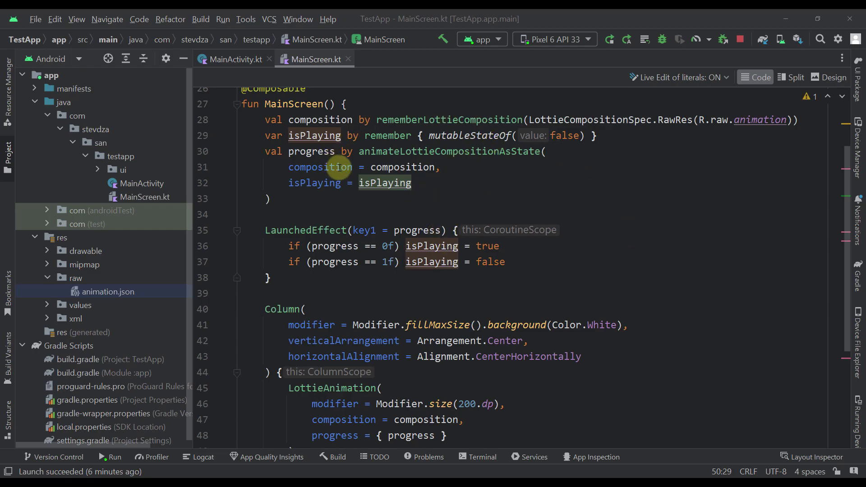
Step: In Android Studio, examine how MainScreen.kt loads the raw animation resource with RawRes, tracks its progress and replays it through the button
scroll(307, 203, up, 1)
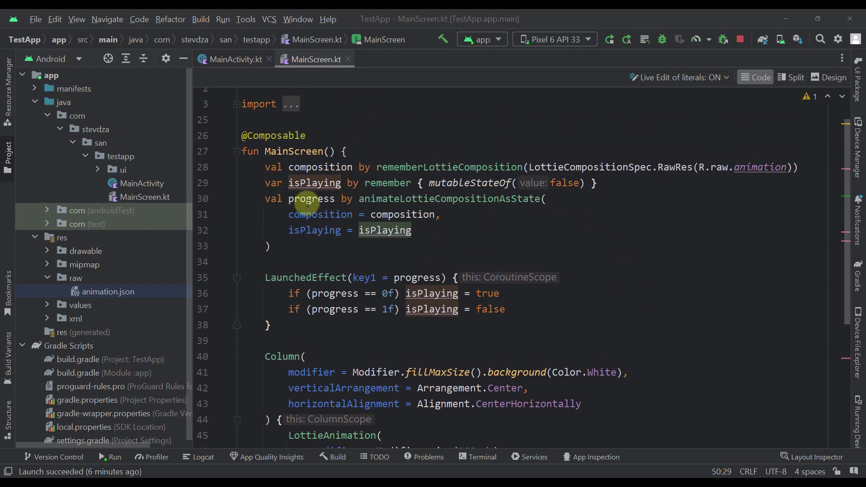
scroll(315, 200, down, 2)
scroll(315, 200, down, 2)
scroll(315, 197, down, 1)
scroll(323, 210, up, 1)
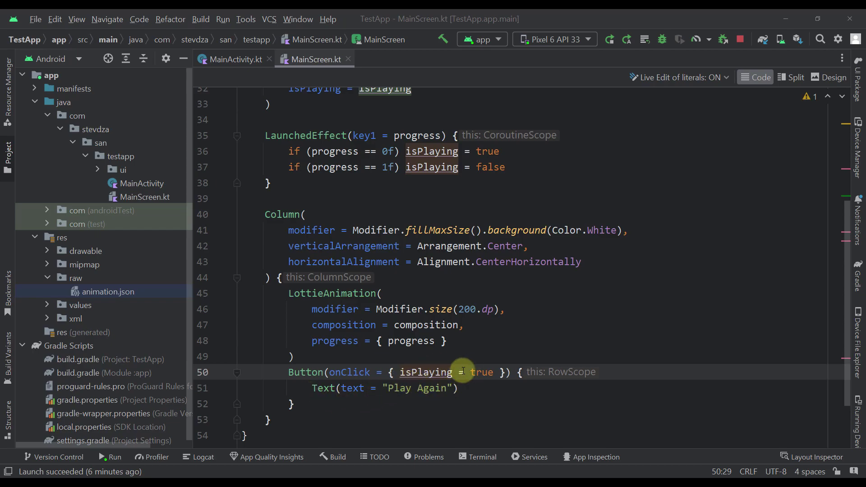
scroll(440, 371, up, 1)
scroll(440, 372, up, 3)
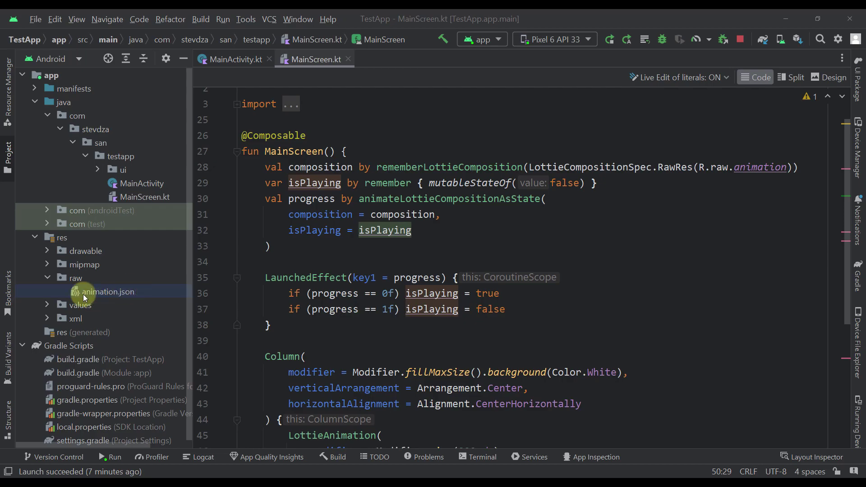
click(47, 278)
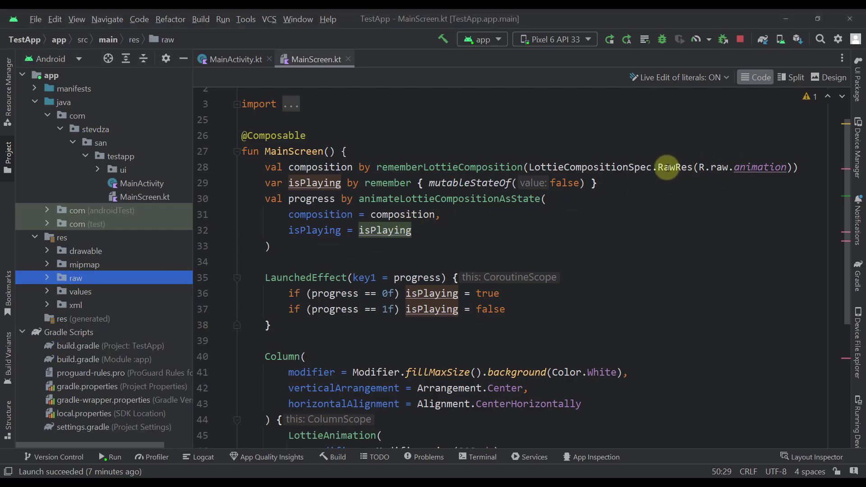
drag(659, 167, 693, 167)
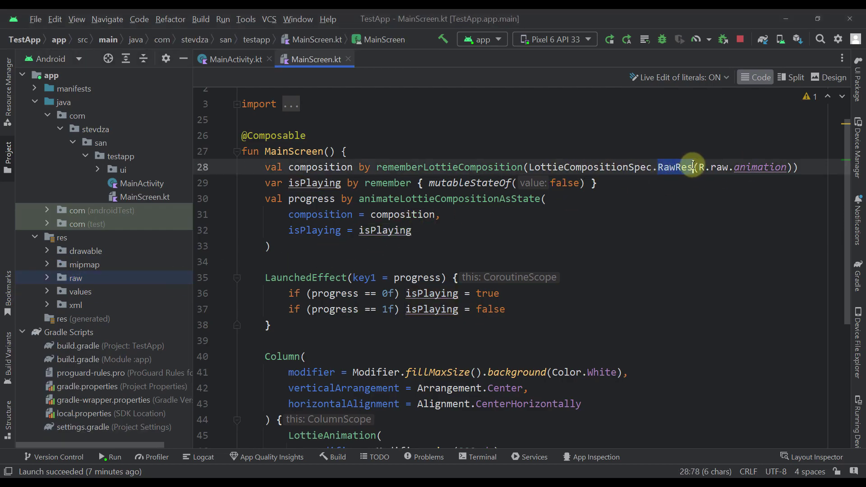
mouse_move(766, 163)
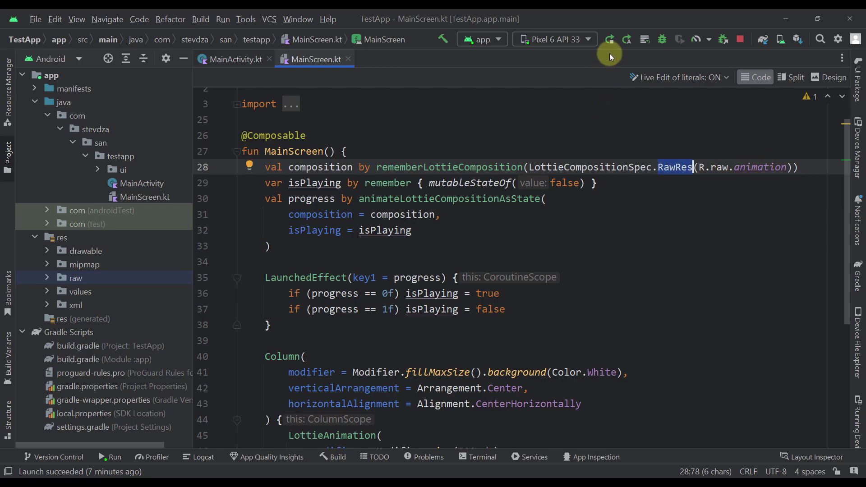
Step: Run the app on the Pixel 6 API 33 emulator and replay the checkmark animation several times with Play Again
click(609, 39)
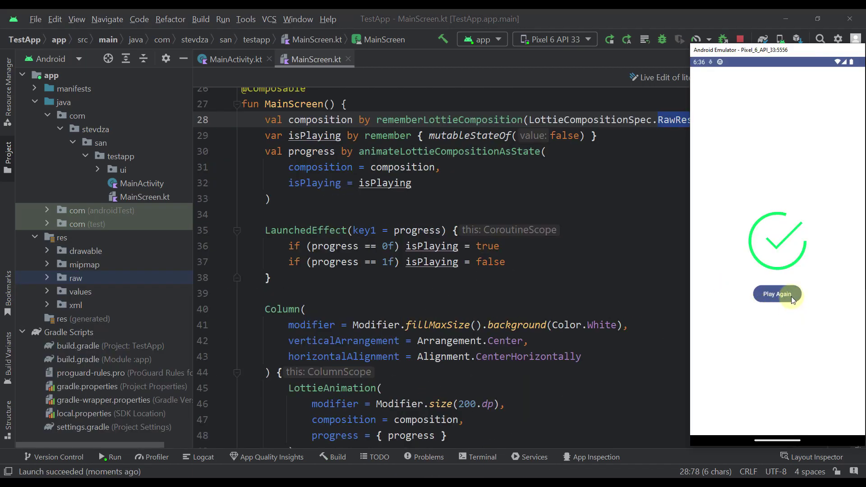
click(792, 298)
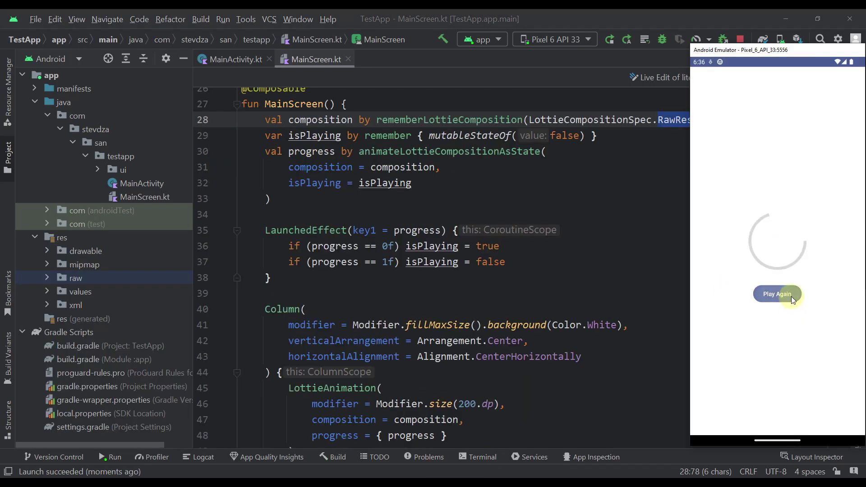
click(792, 298)
click(793, 298)
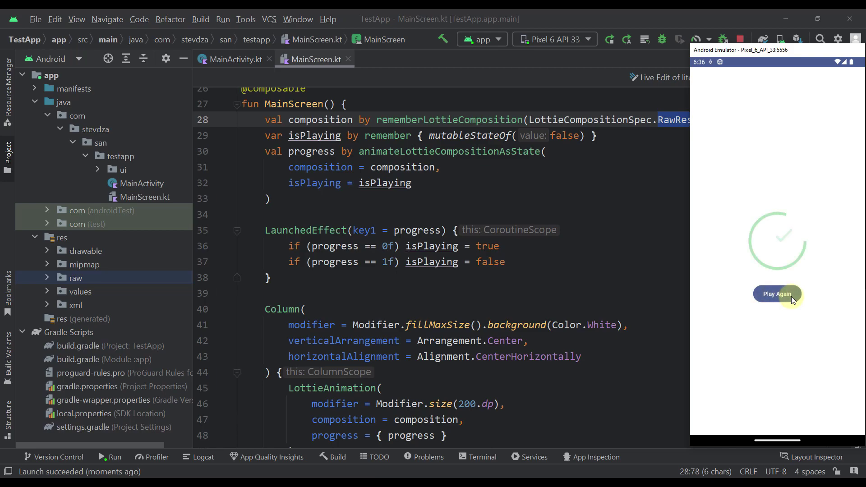
click(793, 298)
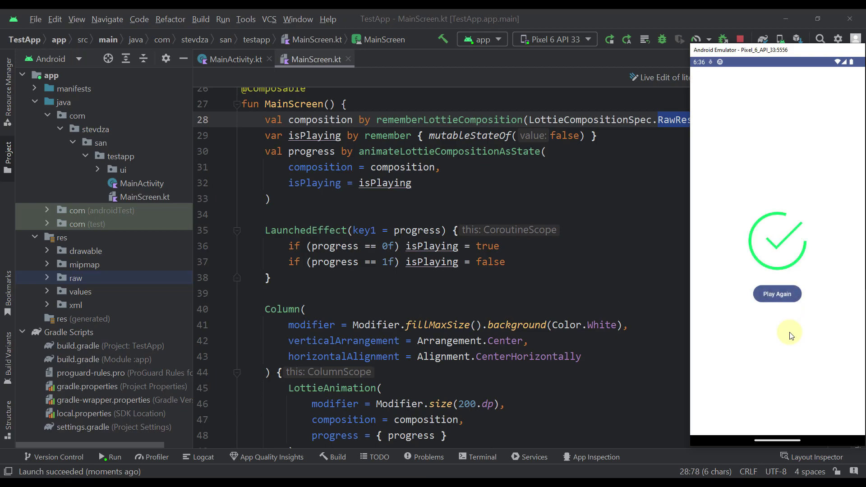
click(787, 297)
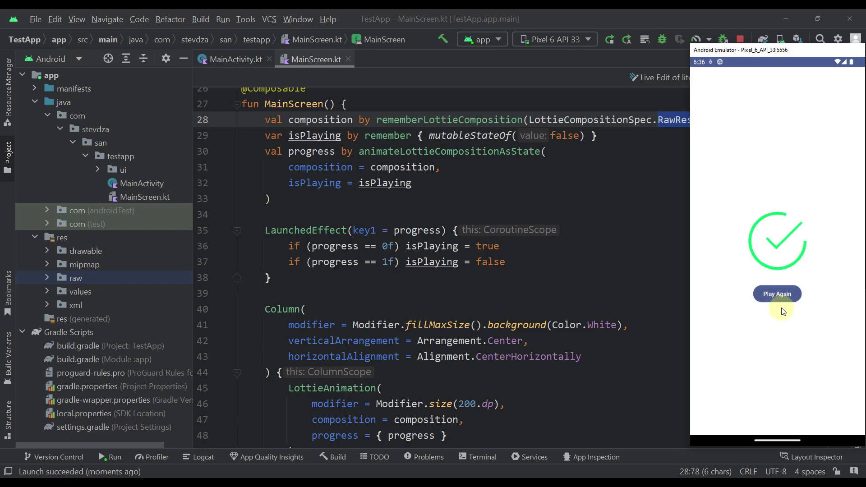
click(787, 300)
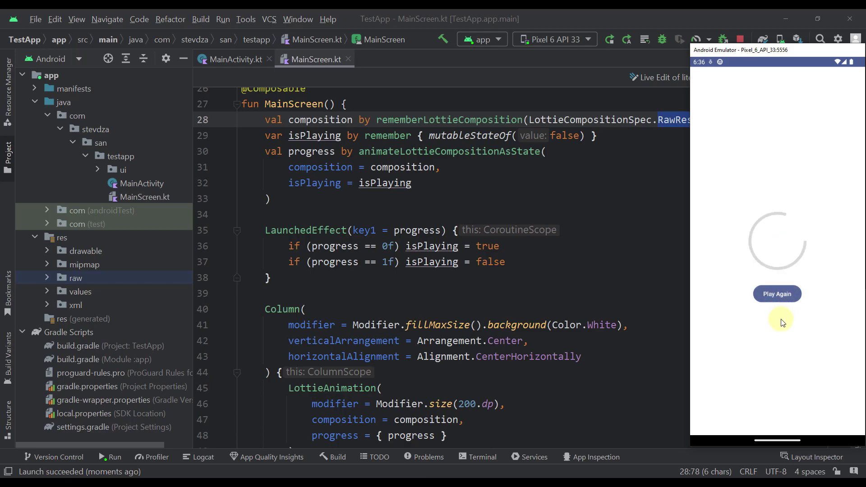